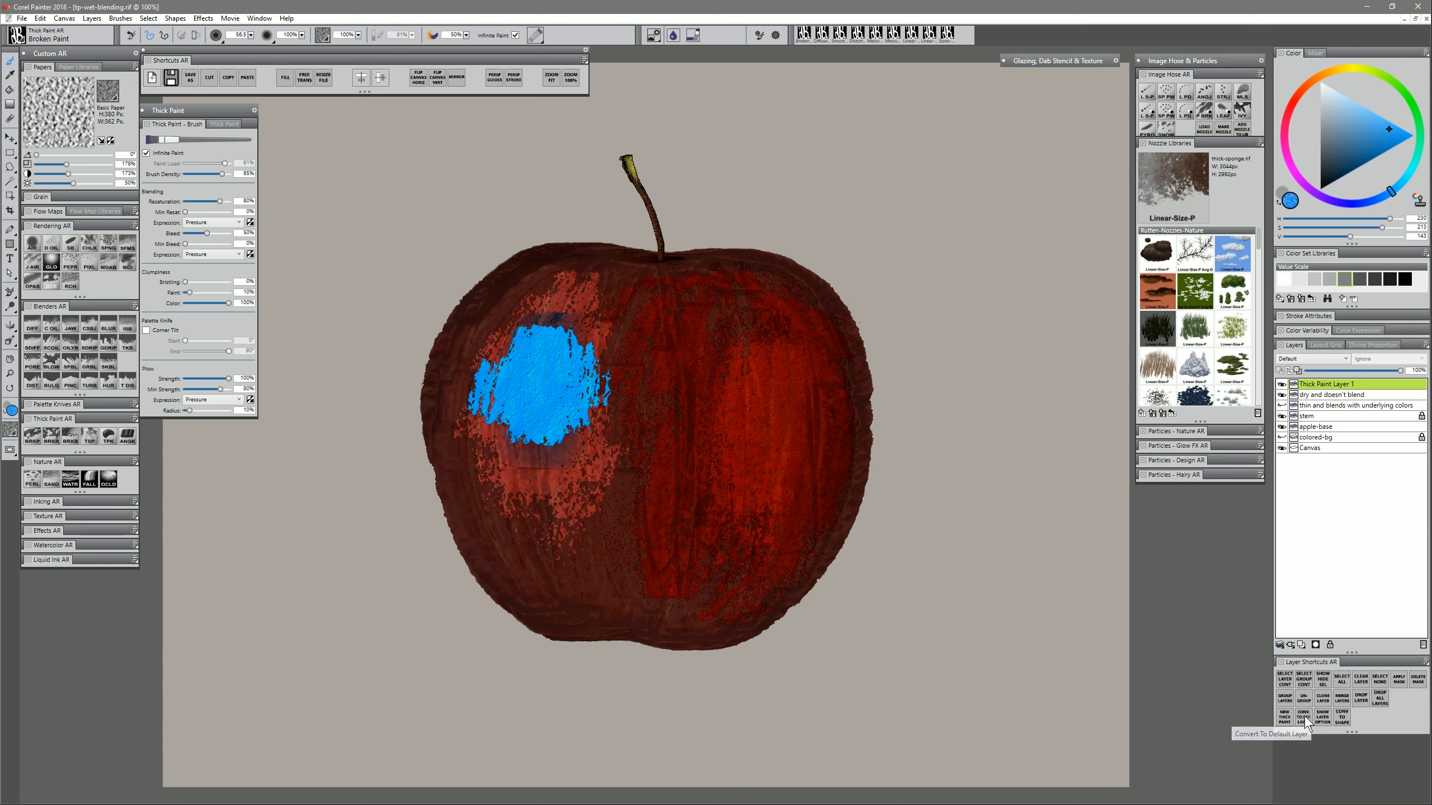
- Blend the blue paint patch on the apple's left side into the surrounding red with a blender brush
left_click(32, 328)
mouse_move(479, 335)
left_mouse_down()
mouse_move(540, 319)
mouse_move(566, 331)
mouse_move(612, 394)
left_mouse_up()
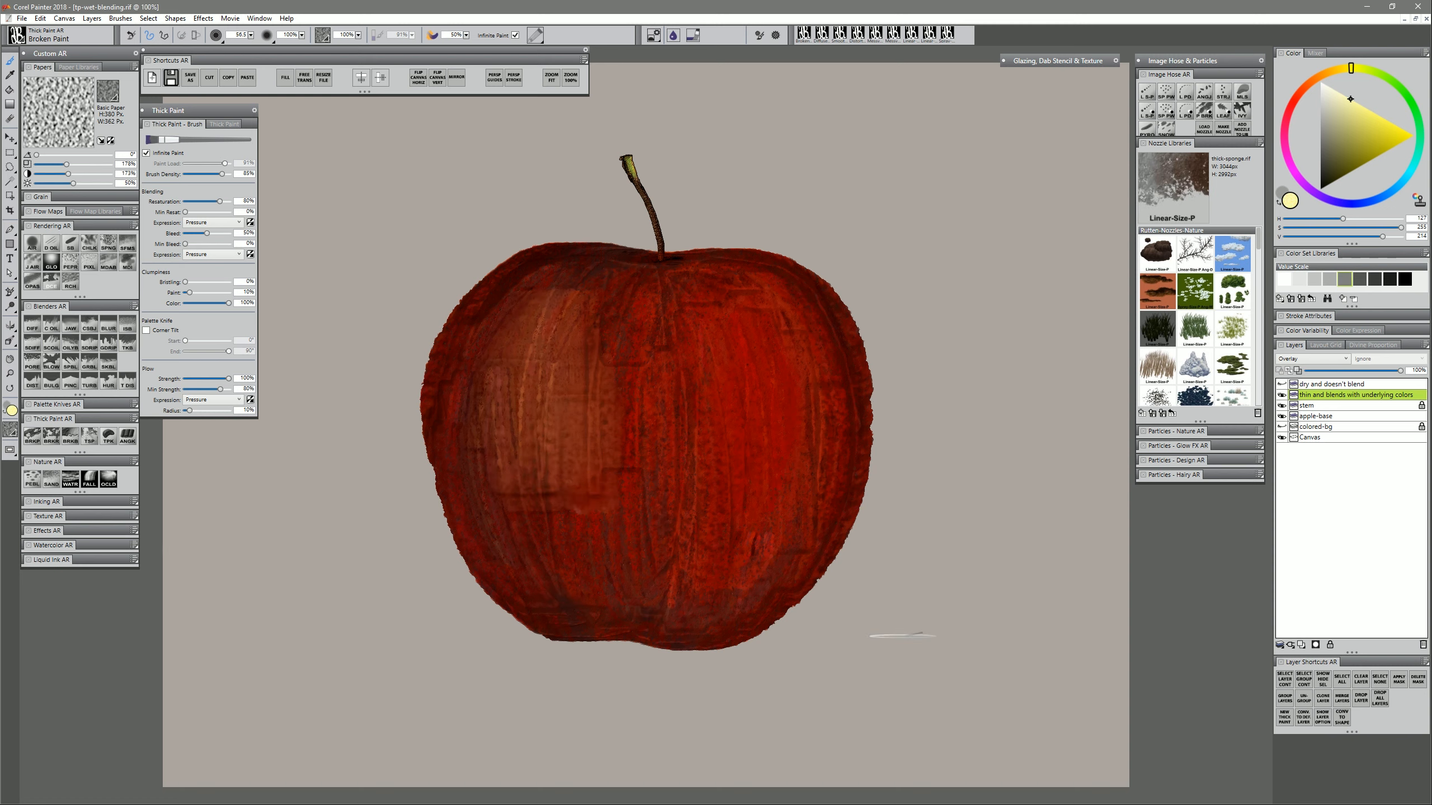
- Select the apple-base layer, check its visibility, and hide the "thin and blends with underlying colors" layer
left_click(1307, 417)
left_click(1285, 416)
left_click(1285, 417)
left_click(1284, 416)
left_click(1284, 416)
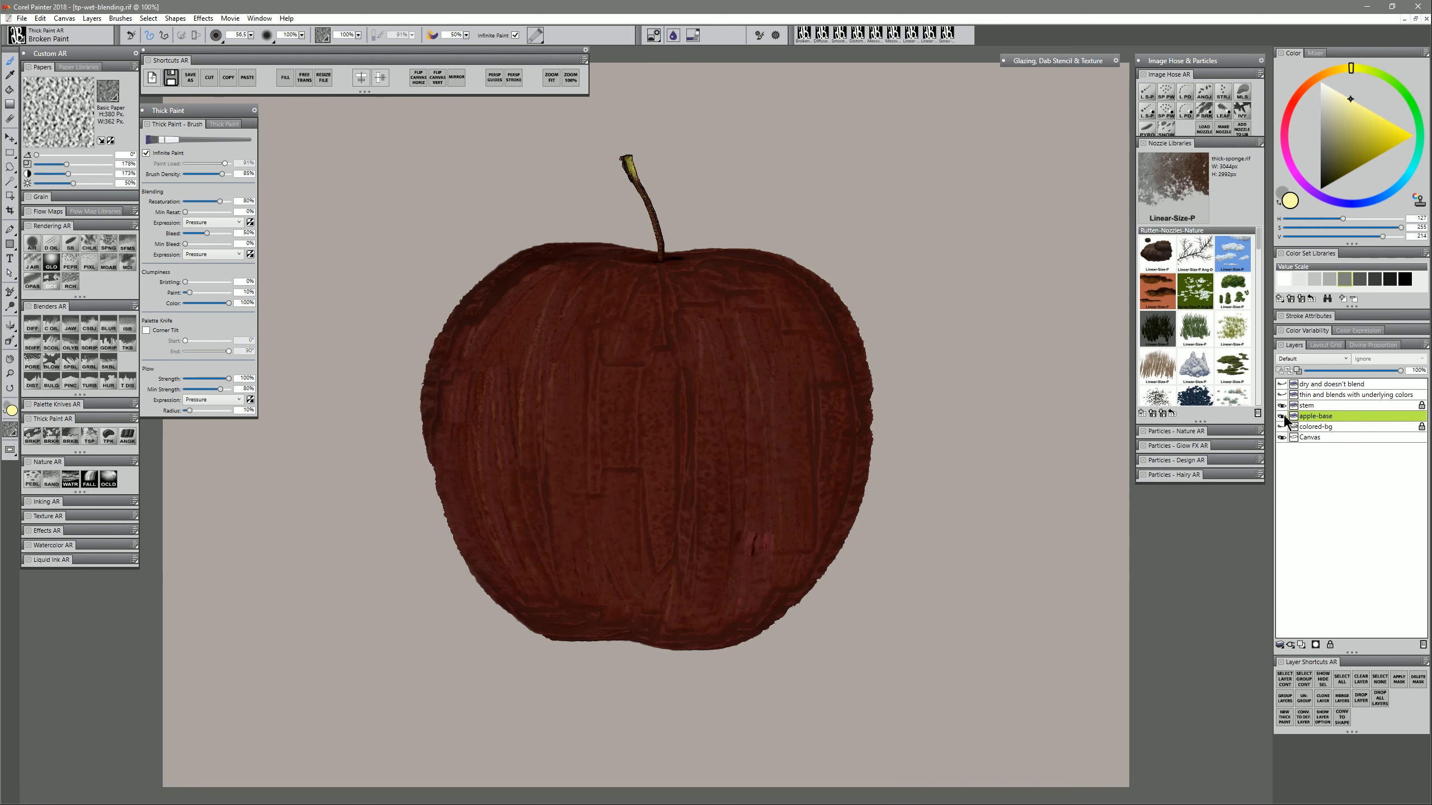
- Load the apple-base layer's content as a selection and hide the selection marquee
right_click(1314, 417)
left_click(1244, 490)
key("ctrl+shift+h")
- Paint light red and purple test patches on a new Thick Paint layer above apple-base and delete that layer
left_click(1280, 729)
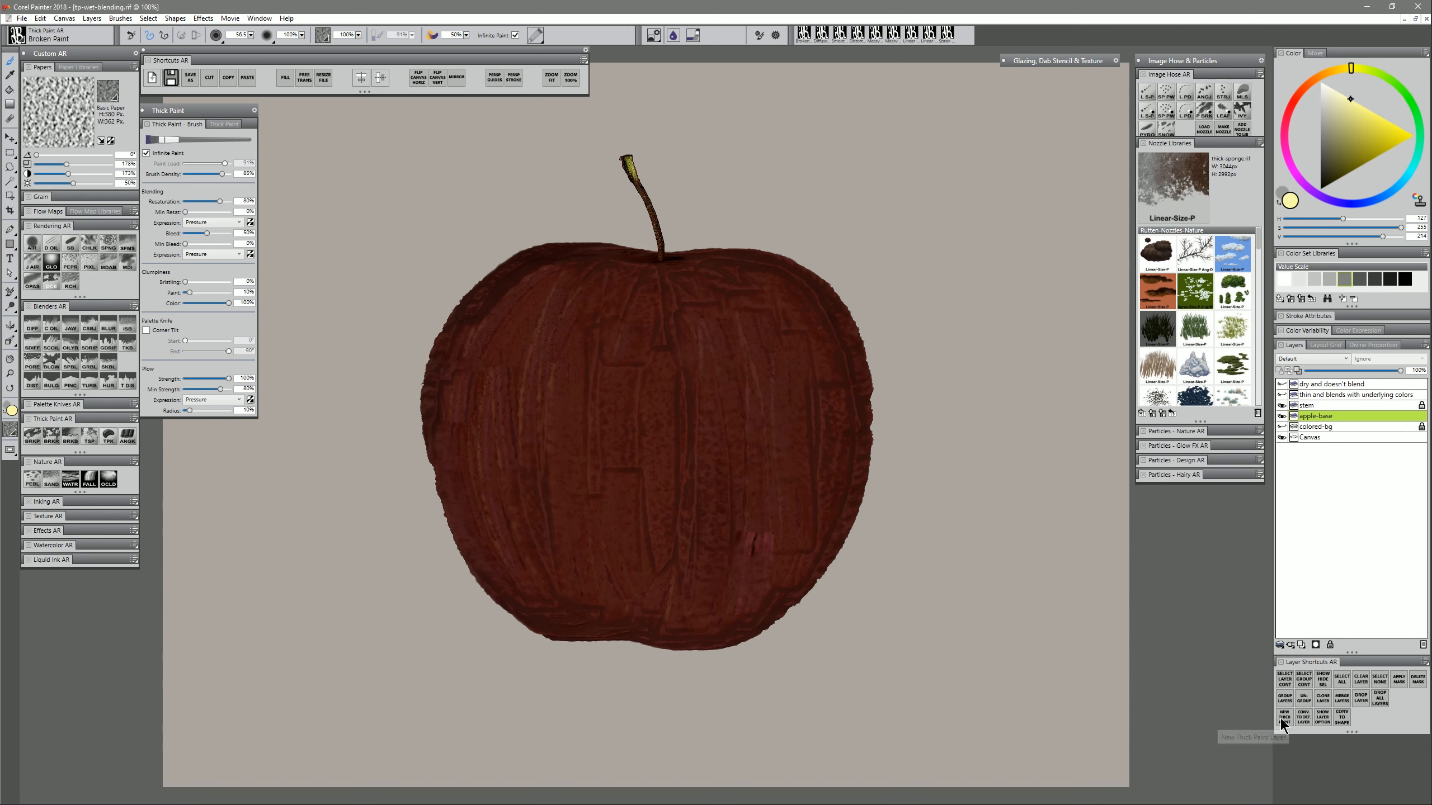
left_click(725, 394, "alt")
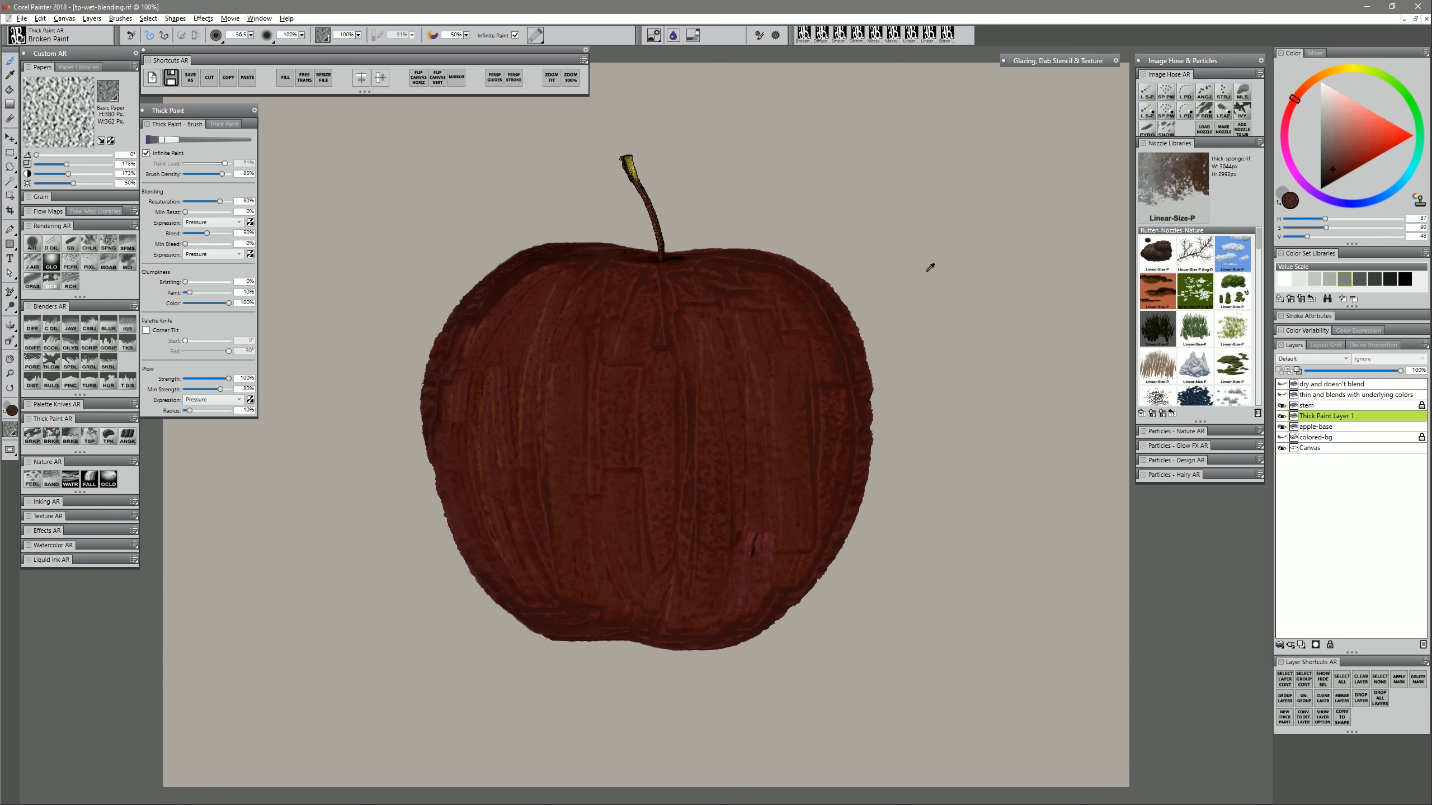
left_click(1349, 151)
mouse_move(749, 355)
left_mouse_down()
mouse_move(757, 392)
mouse_move(729, 461)
mouse_move(815, 378)
mouse_move(718, 390)
mouse_move(767, 477)
mouse_move(691, 441)
mouse_move(817, 415)
left_mouse_up()
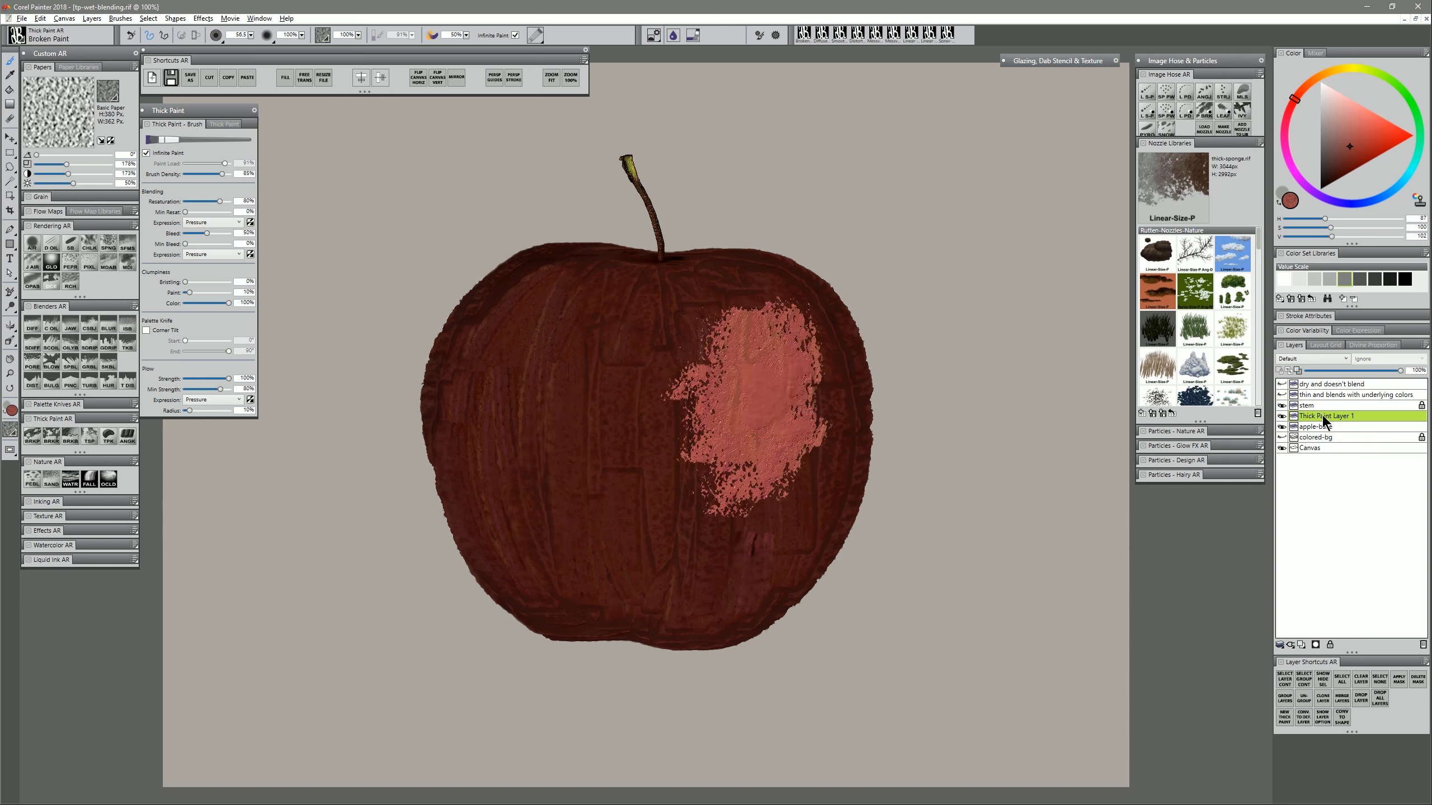
left_click(1304, 185)
mouse_move(753, 373)
left_mouse_down()
mouse_move(756, 423)
mouse_move(752, 373)
mouse_move(757, 445)
mouse_move(771, 327)
mouse_move(750, 395)
mouse_move(765, 401)
mouse_move(766, 349)
mouse_move(760, 387)
left_mouse_up()
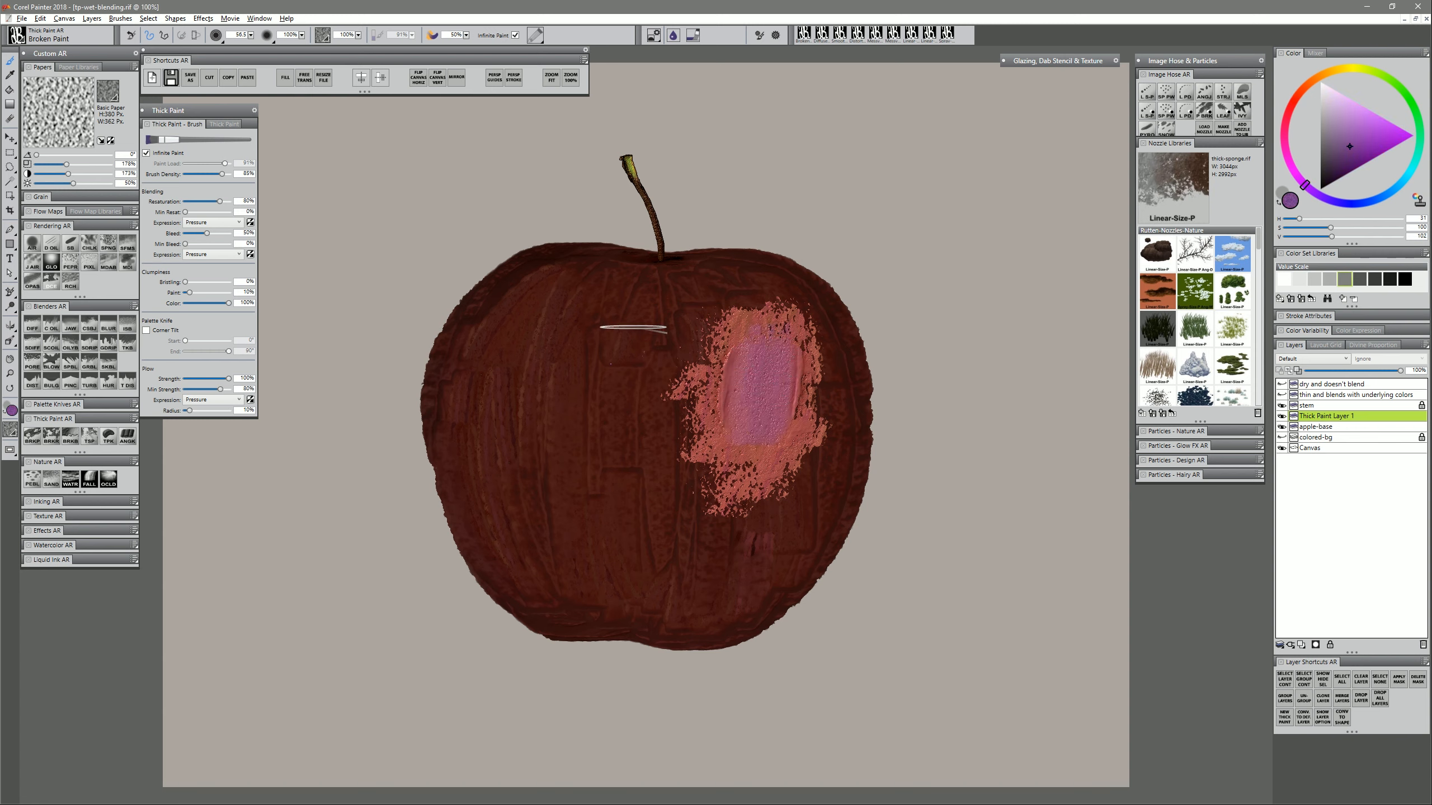
mouse_move(601, 377)
left_mouse_down()
mouse_move(575, 339)
mouse_move(619, 428)
left_mouse_up()
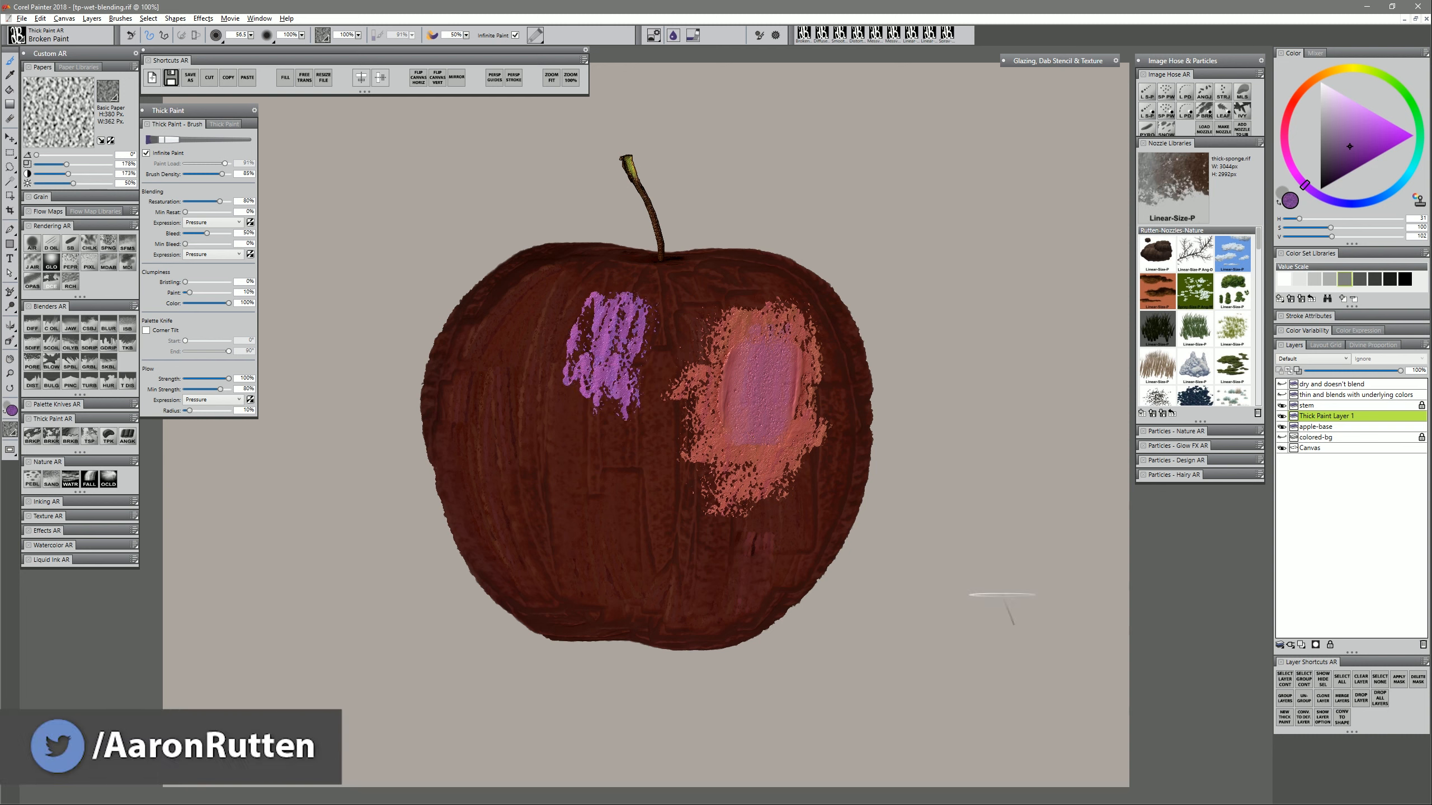
left_click(1423, 645)
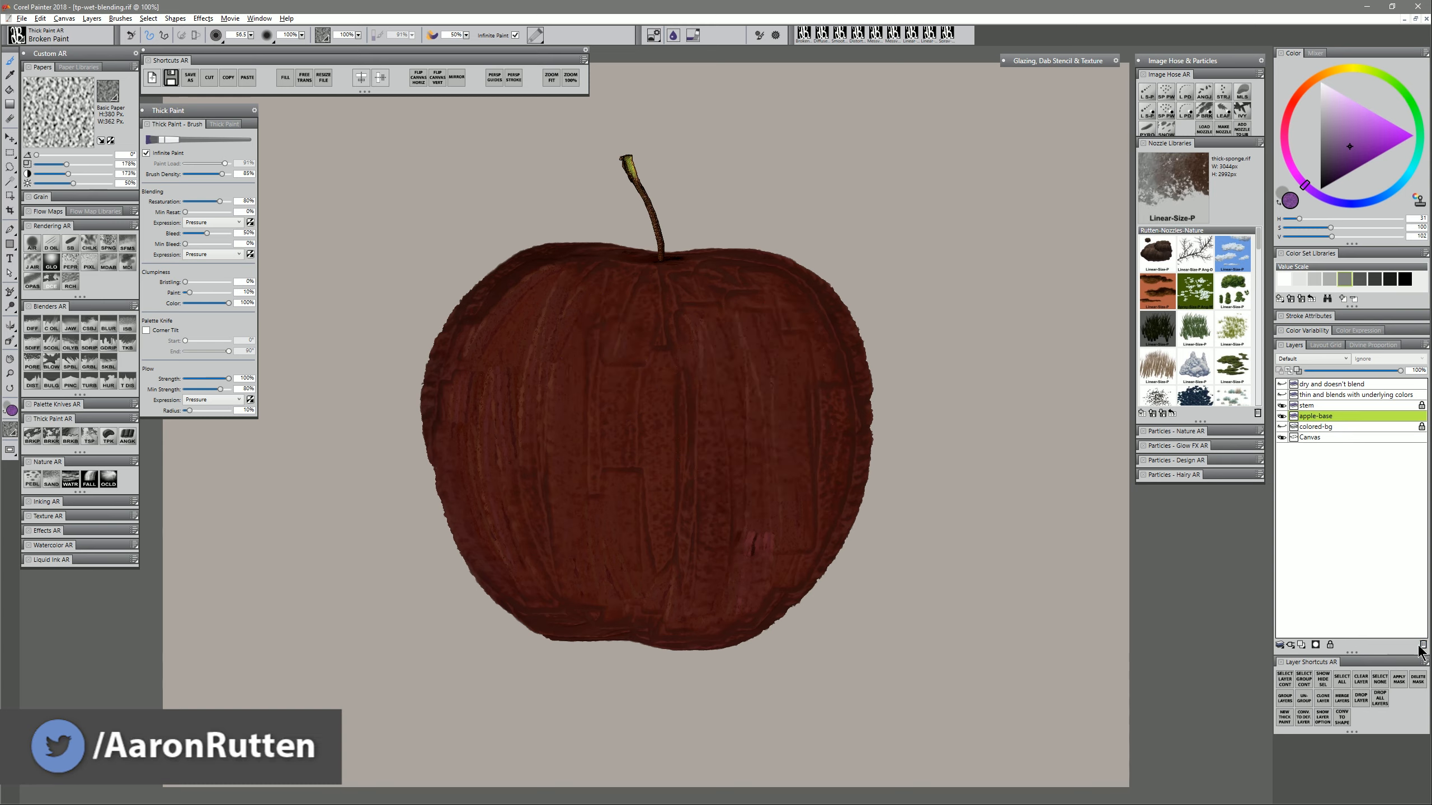
- Add a Thick Paint layer above apple-base, covering the whole apple in 5 Neutral Gray, with its composite method set to Overlay
left_click(1285, 717)
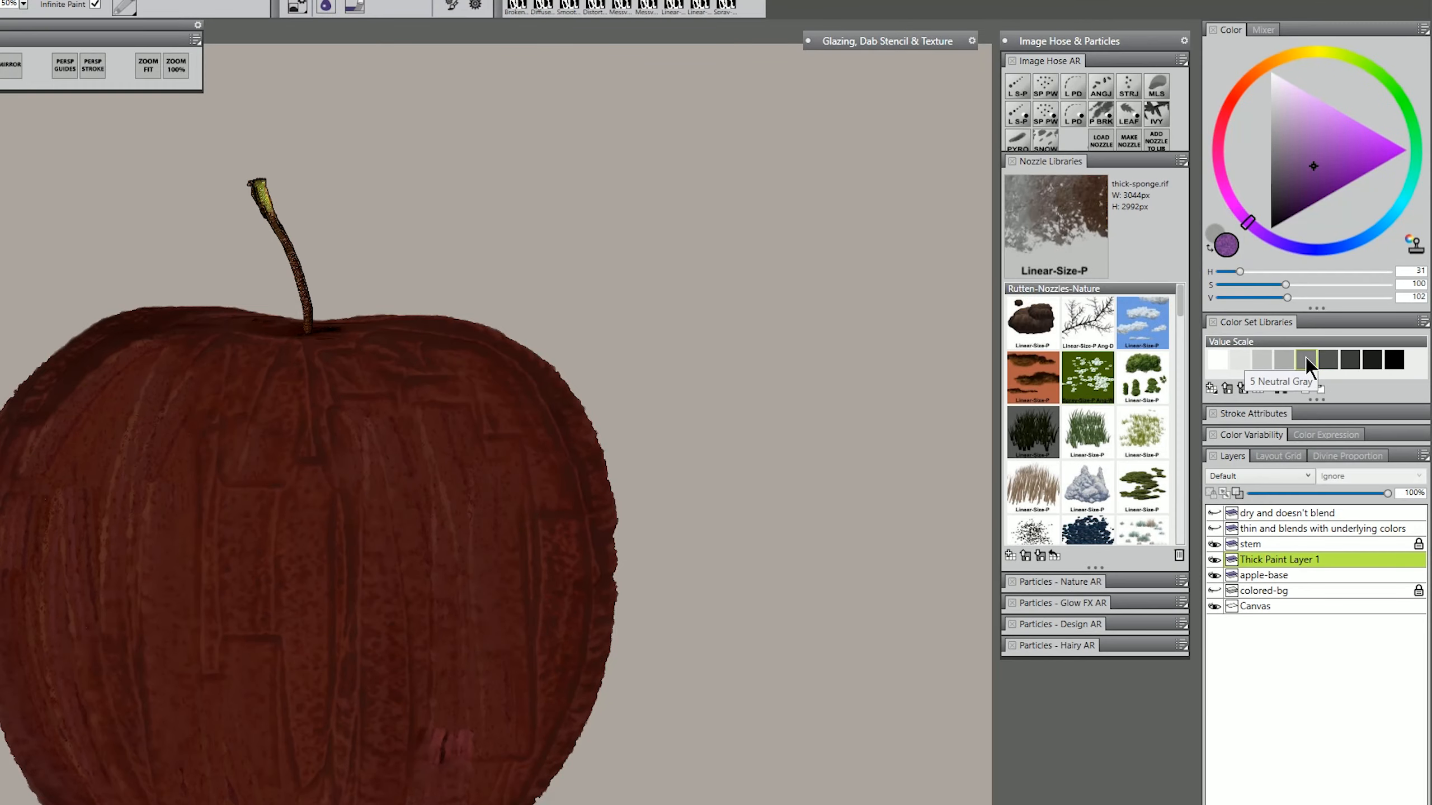
left_click(1344, 279)
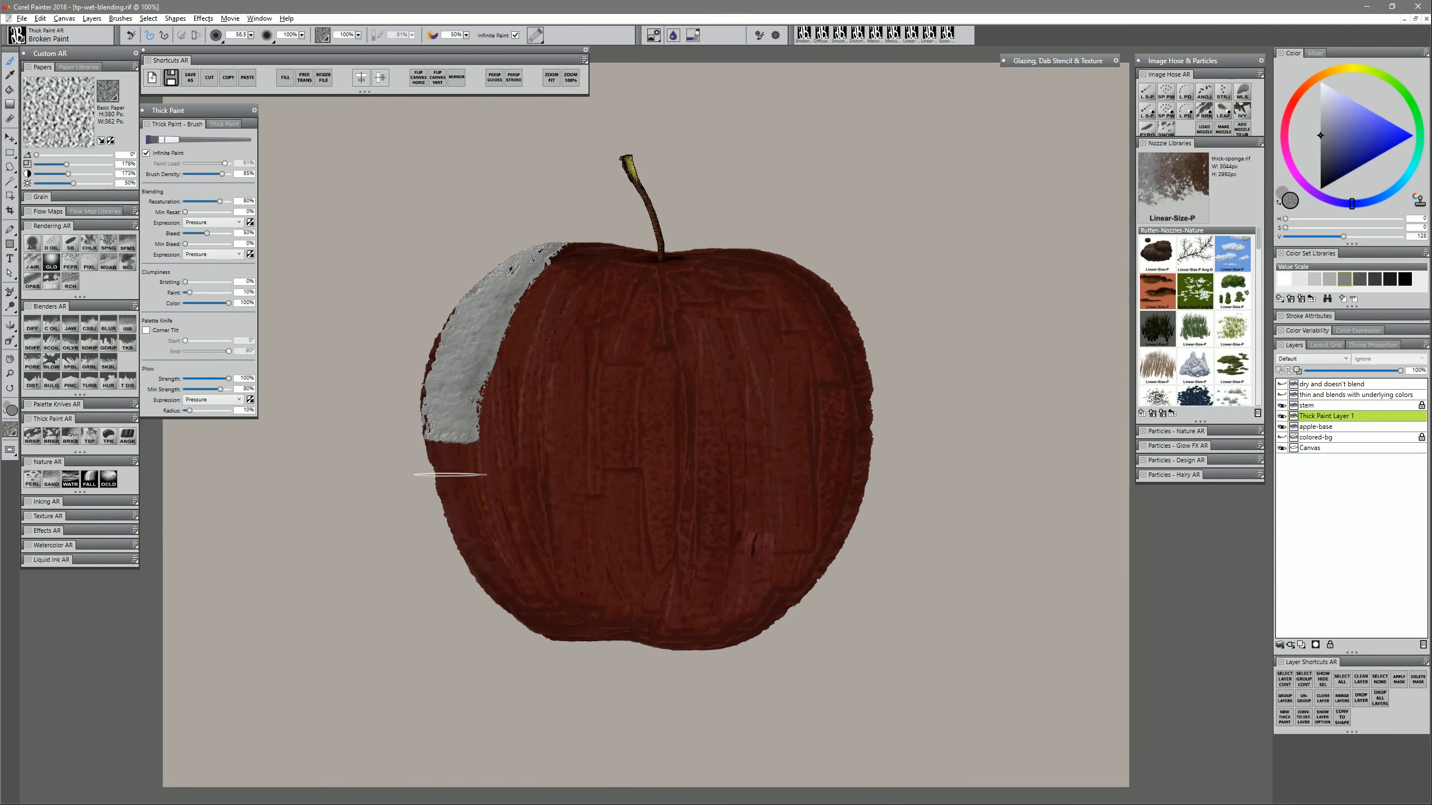
mouse_move(425, 480)
left_mouse_down()
mouse_move(541, 240)
mouse_move(528, 378)
mouse_move(607, 627)
mouse_move(673, 246)
mouse_move(749, 373)
mouse_move(778, 634)
mouse_move(857, 354)
mouse_move(768, 506)
mouse_move(463, 383)
mouse_move(451, 314)
mouse_move(514, 593)
mouse_move(517, 515)
mouse_move(600, 231)
mouse_move(591, 439)
mouse_move(689, 660)
mouse_move(764, 265)
mouse_move(795, 284)
mouse_move(846, 454)
mouse_move(731, 505)
mouse_move(564, 231)
mouse_move(501, 347)
mouse_move(454, 333)
mouse_move(457, 504)
mouse_move(521, 411)
mouse_move(578, 461)
mouse_move(629, 420)
mouse_move(597, 478)
mouse_move(543, 308)
mouse_move(438, 416)
mouse_move(676, 597)
mouse_move(757, 264)
mouse_move(911, 546)
left_mouse_up()
left_click(1315, 358)
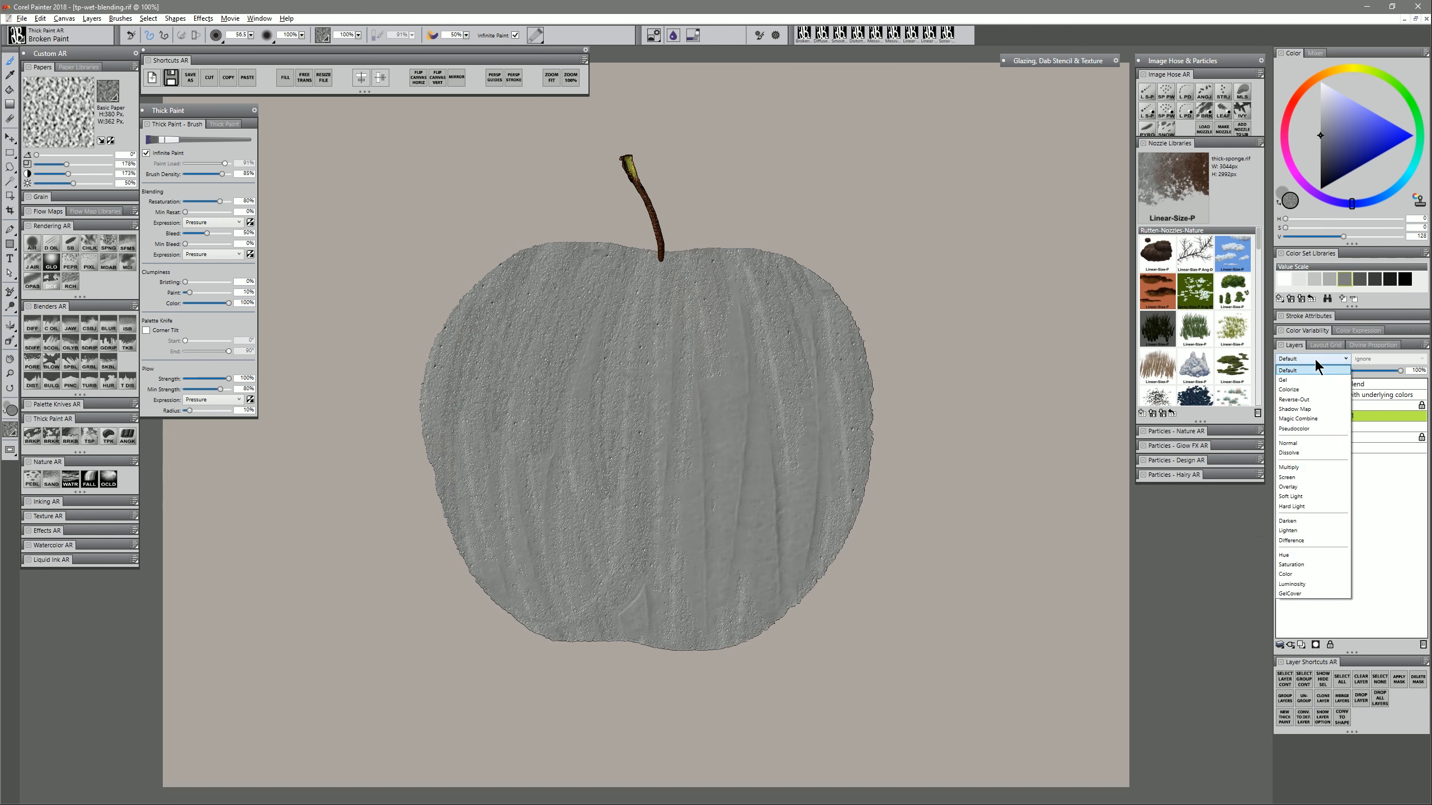
left_click(1298, 486)
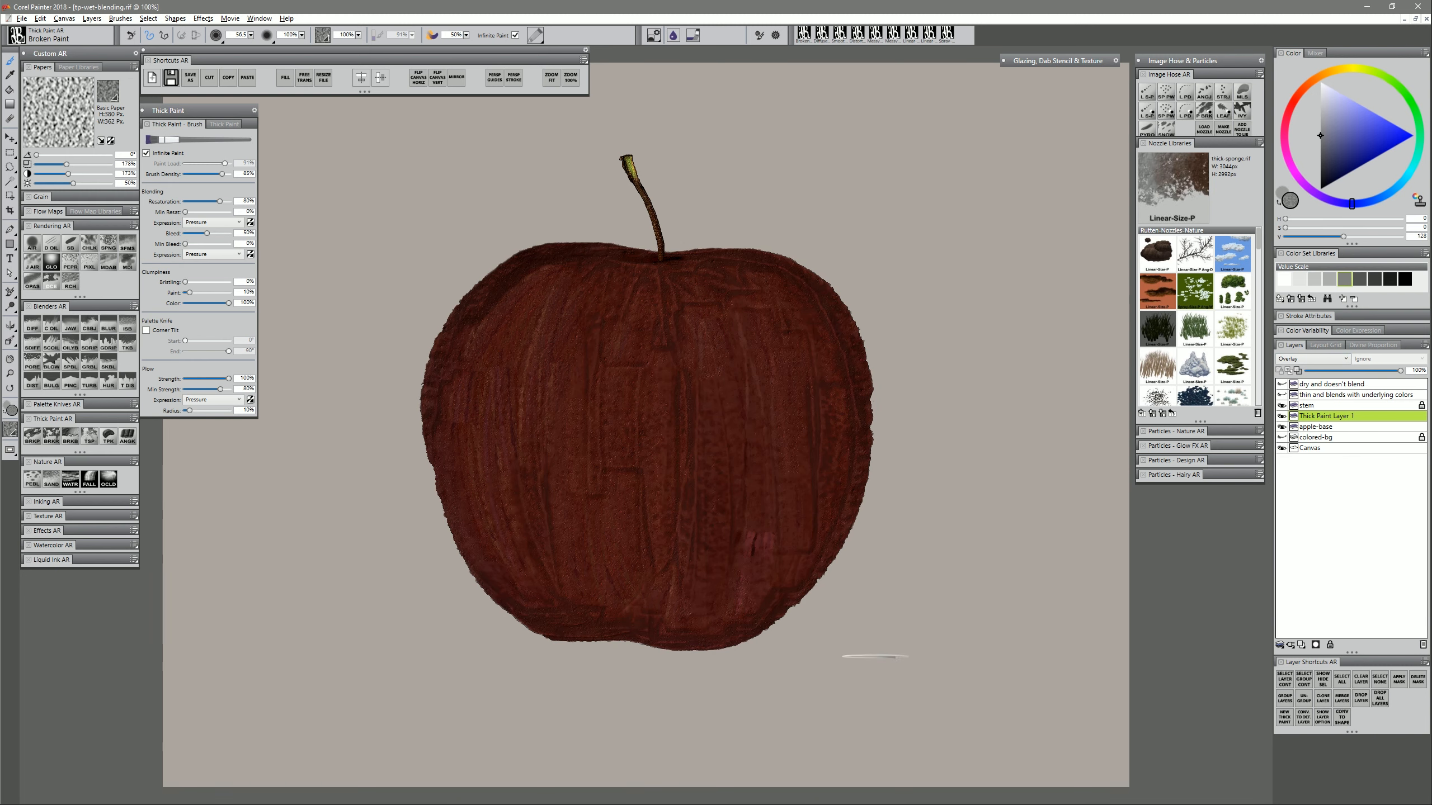
- Paint pale pink strokes over the right half of the apple on the Overlay layer to lighten it
left_click(1297, 95)
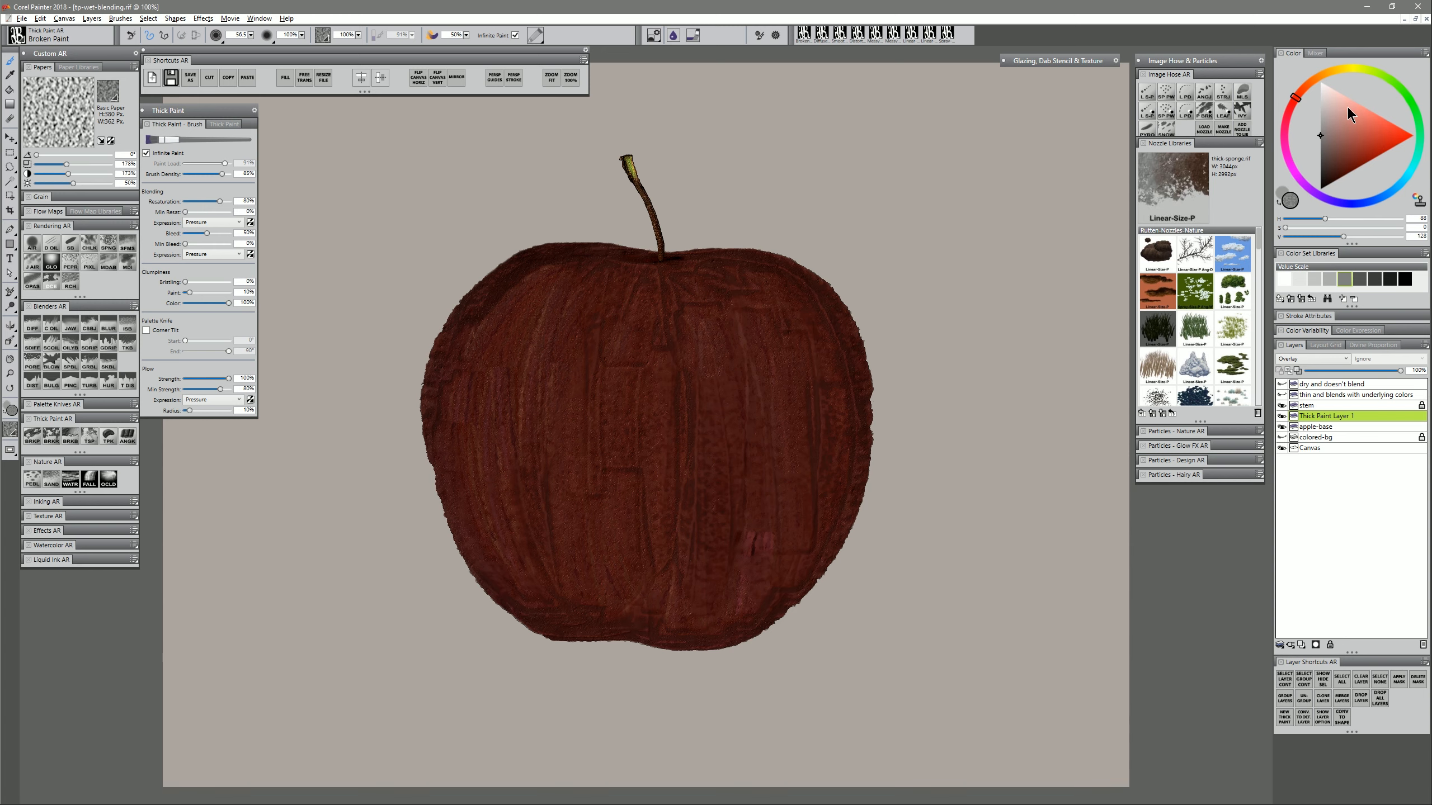
left_click_drag(1338, 96, 1337, 89)
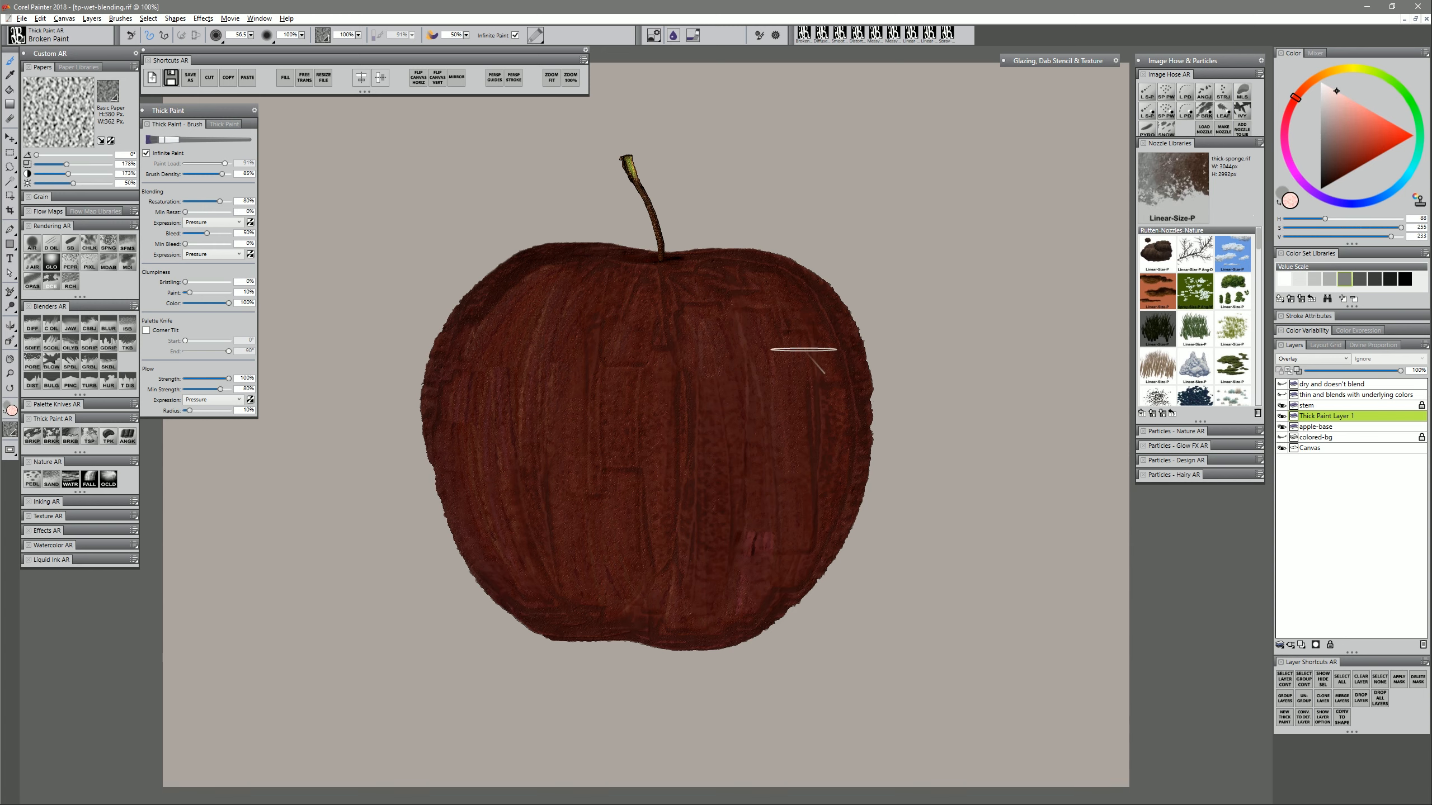
mouse_move(760, 349)
left_mouse_down()
mouse_move(777, 439)
mouse_move(703, 474)
mouse_move(755, 451)
mouse_move(702, 351)
mouse_move(767, 311)
mouse_move(704, 518)
mouse_move(761, 527)
mouse_move(829, 421)
mouse_move(687, 282)
mouse_move(671, 345)
mouse_move(733, 602)
mouse_move(815, 495)
mouse_move(767, 269)
mouse_move(655, 470)
mouse_move(669, 294)
mouse_move(617, 439)
mouse_move(621, 547)
left_mouse_up()
- Compare the gray and pink paint layer in the Default composite method and return it to Overlay
left_click(1299, 358)
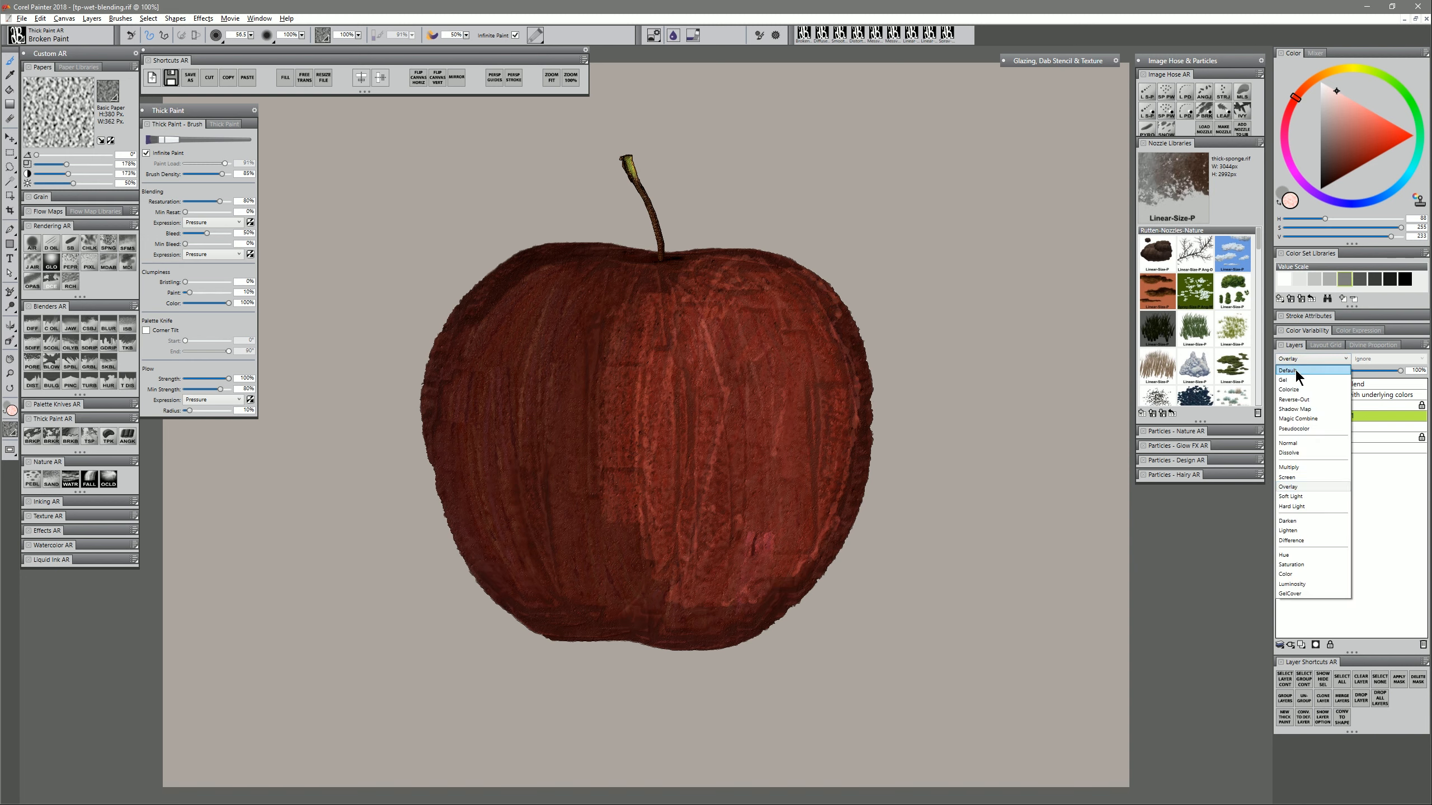
left_click(1295, 370)
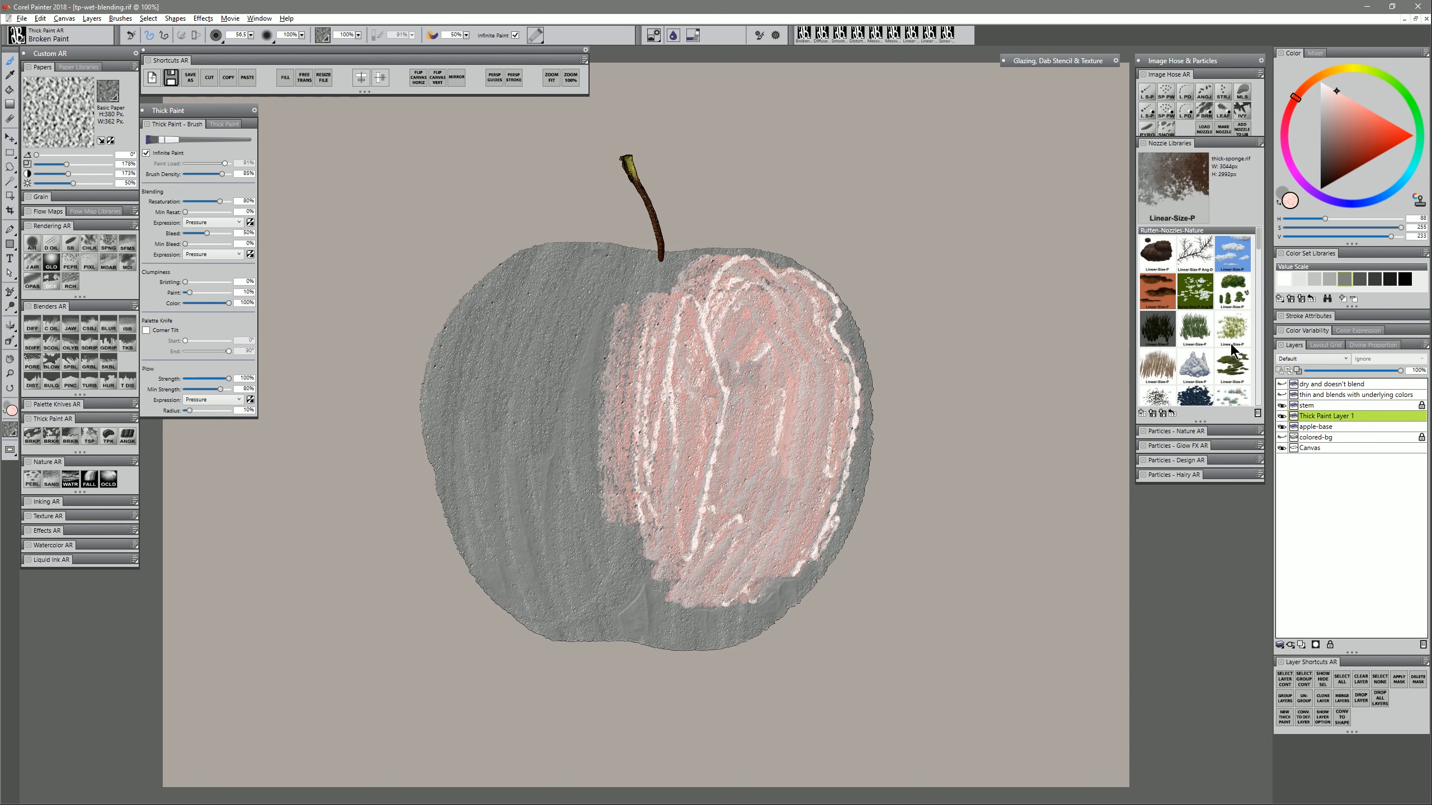
left_click(1302, 359)
left_click(1293, 495)
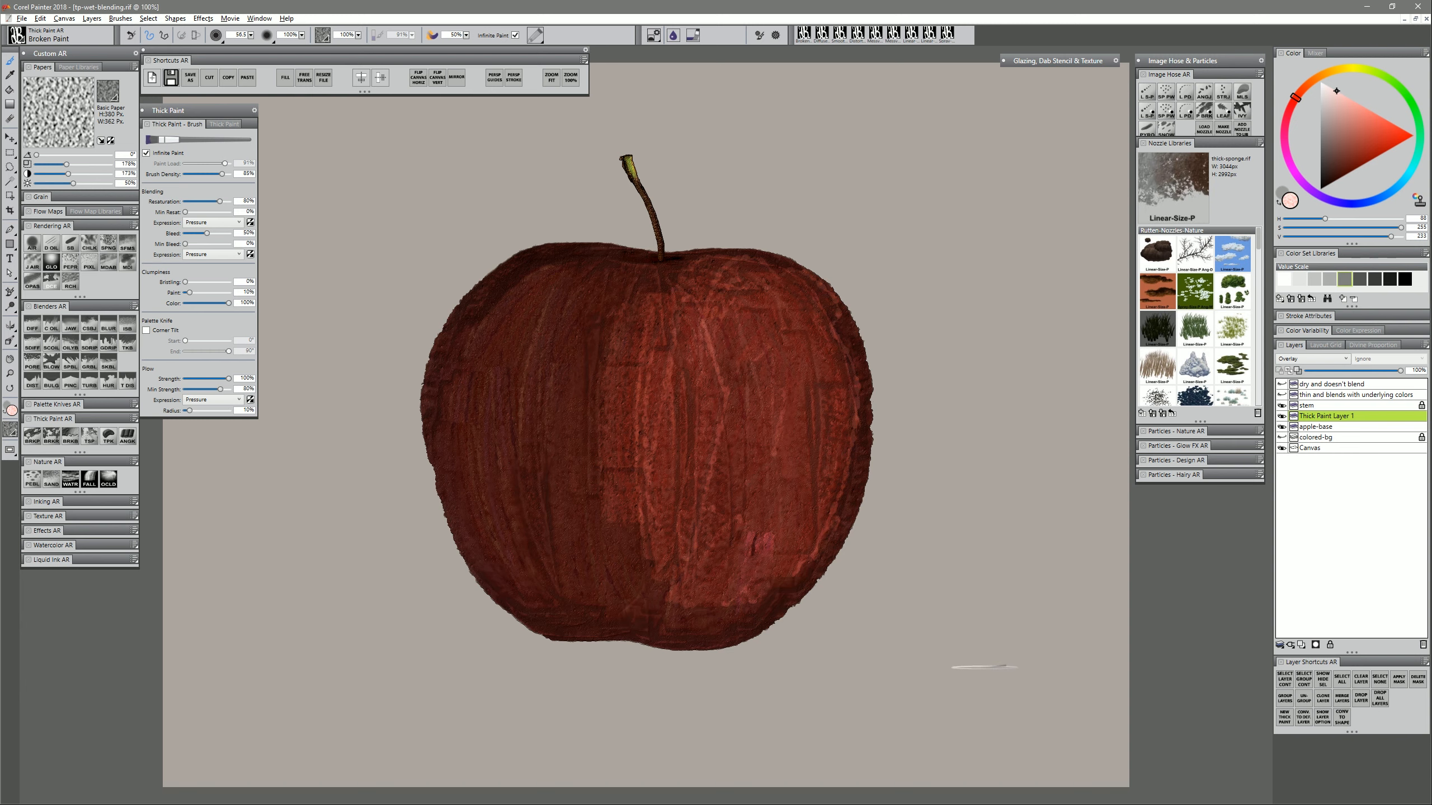
- Add a second Thick Paint layer and paint strokes in a color sampled from the apple over its left side
left_click(1289, 719)
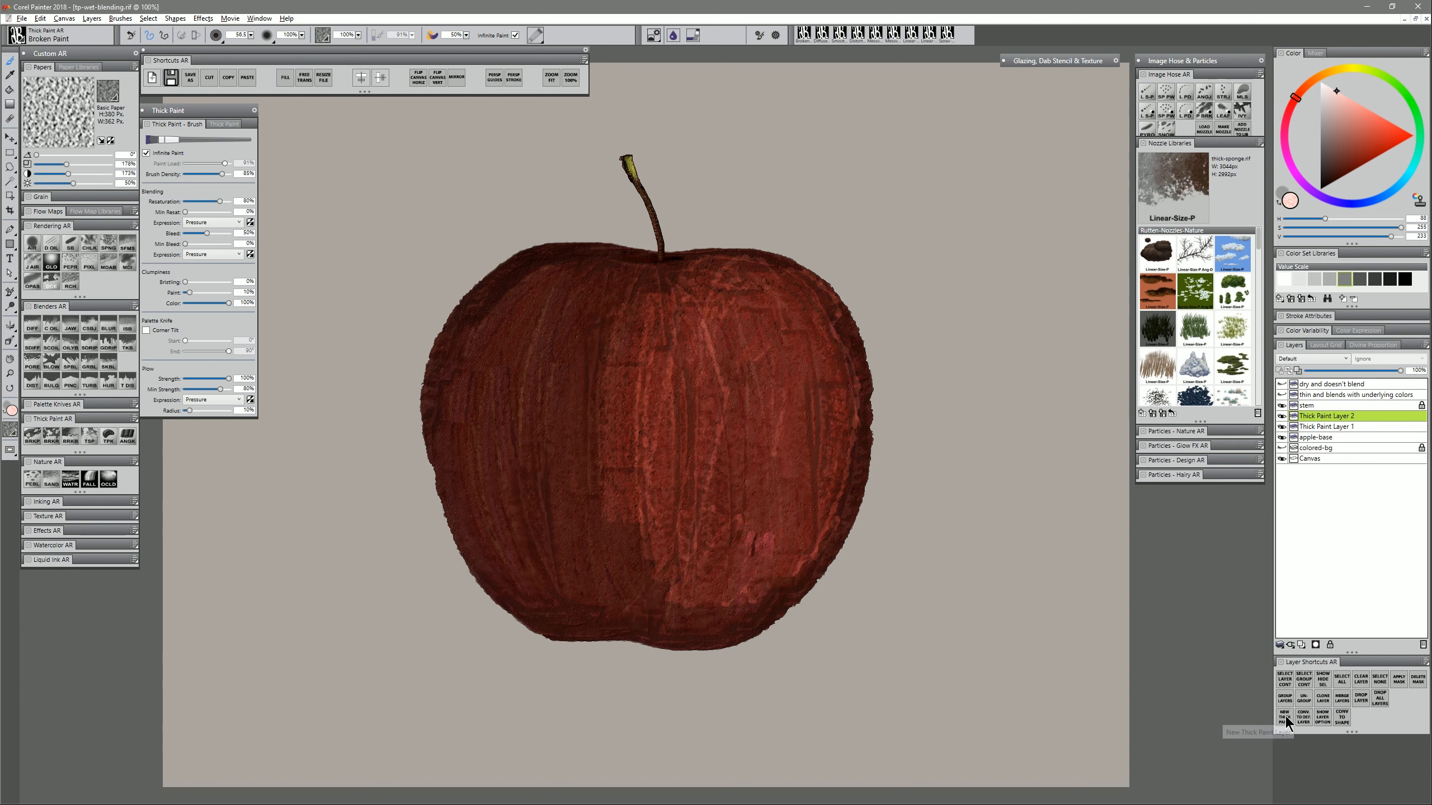
mouse_move(735, 334)
left_mouse_down()
mouse_move(749, 463)
mouse_move(728, 328)
mouse_move(710, 492)
mouse_move(712, 393)
mouse_move(781, 491)
mouse_move(774, 305)
mouse_move(805, 481)
mouse_move(765, 297)
mouse_move(730, 403)
mouse_move(683, 454)
mouse_move(662, 389)
mouse_move(705, 521)
left_mouse_up()
key("ctrl+z")
left_click(733, 390, "alt")
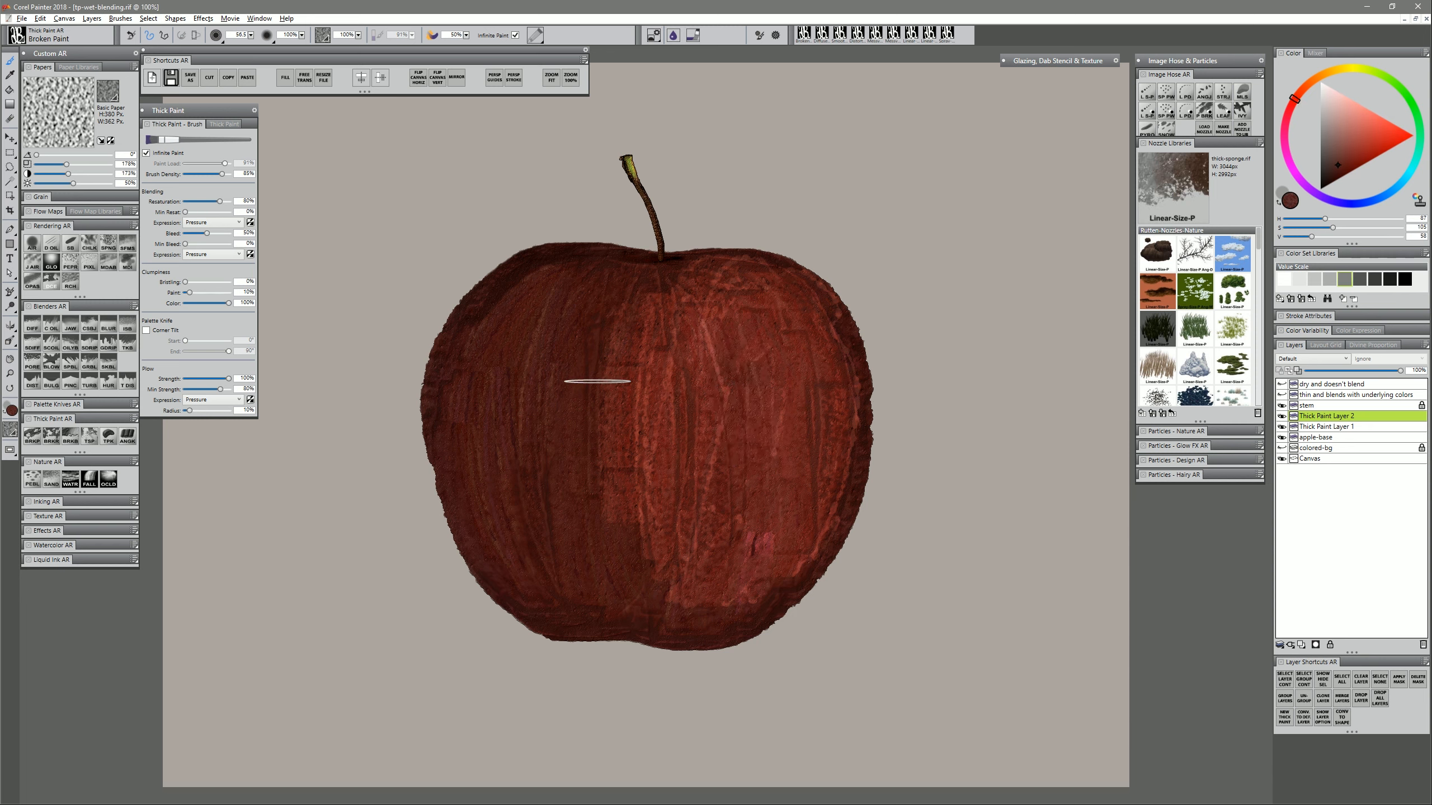
mouse_move(542, 343)
left_mouse_down()
mouse_move(505, 473)
mouse_move(495, 352)
mouse_move(537, 403)
mouse_move(491, 405)
mouse_move(539, 464)
mouse_move(474, 441)
mouse_move(511, 287)
mouse_move(495, 469)
left_mouse_up()
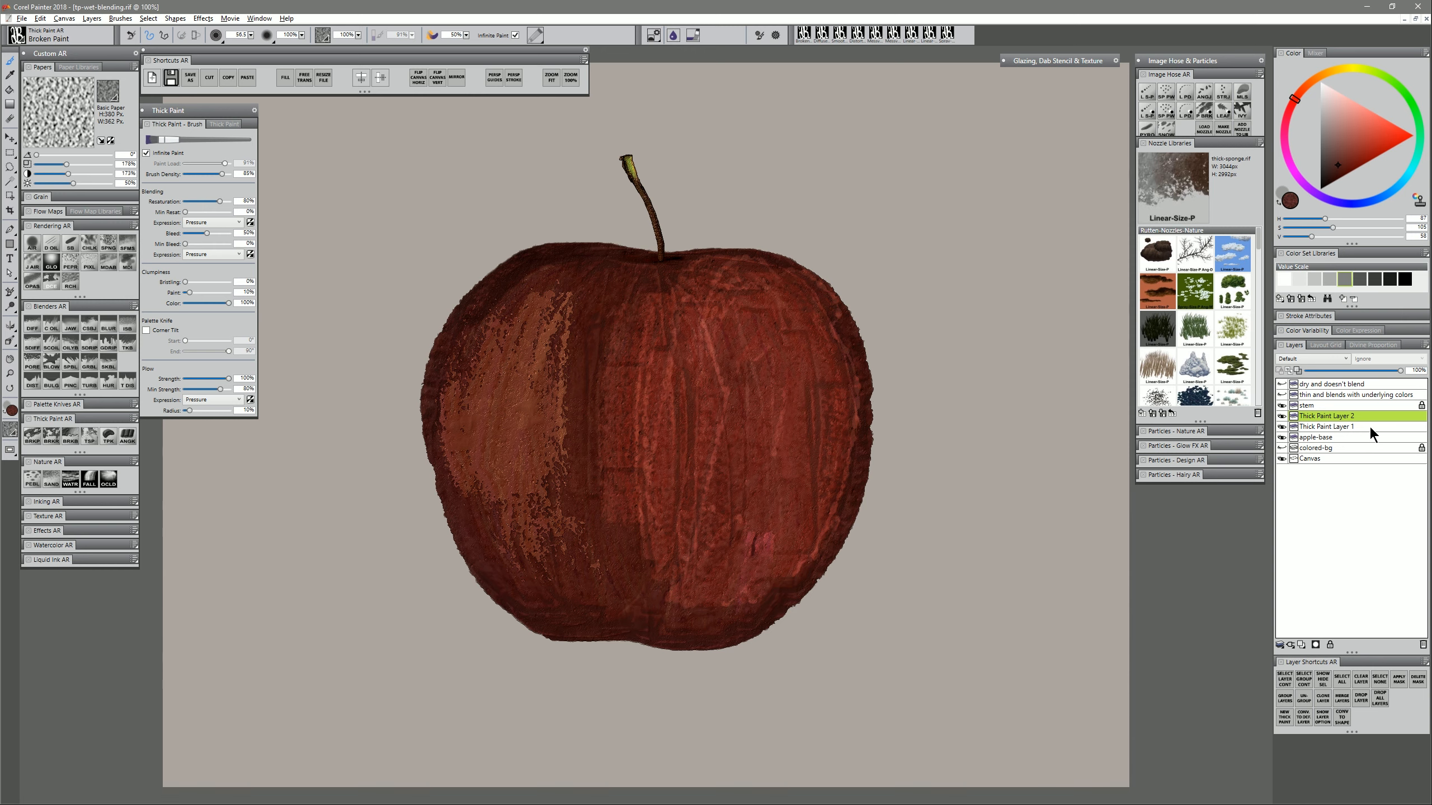
- Toggle the visibility of Thick Paint Layer 1 and rename it overlay
left_click(1331, 425)
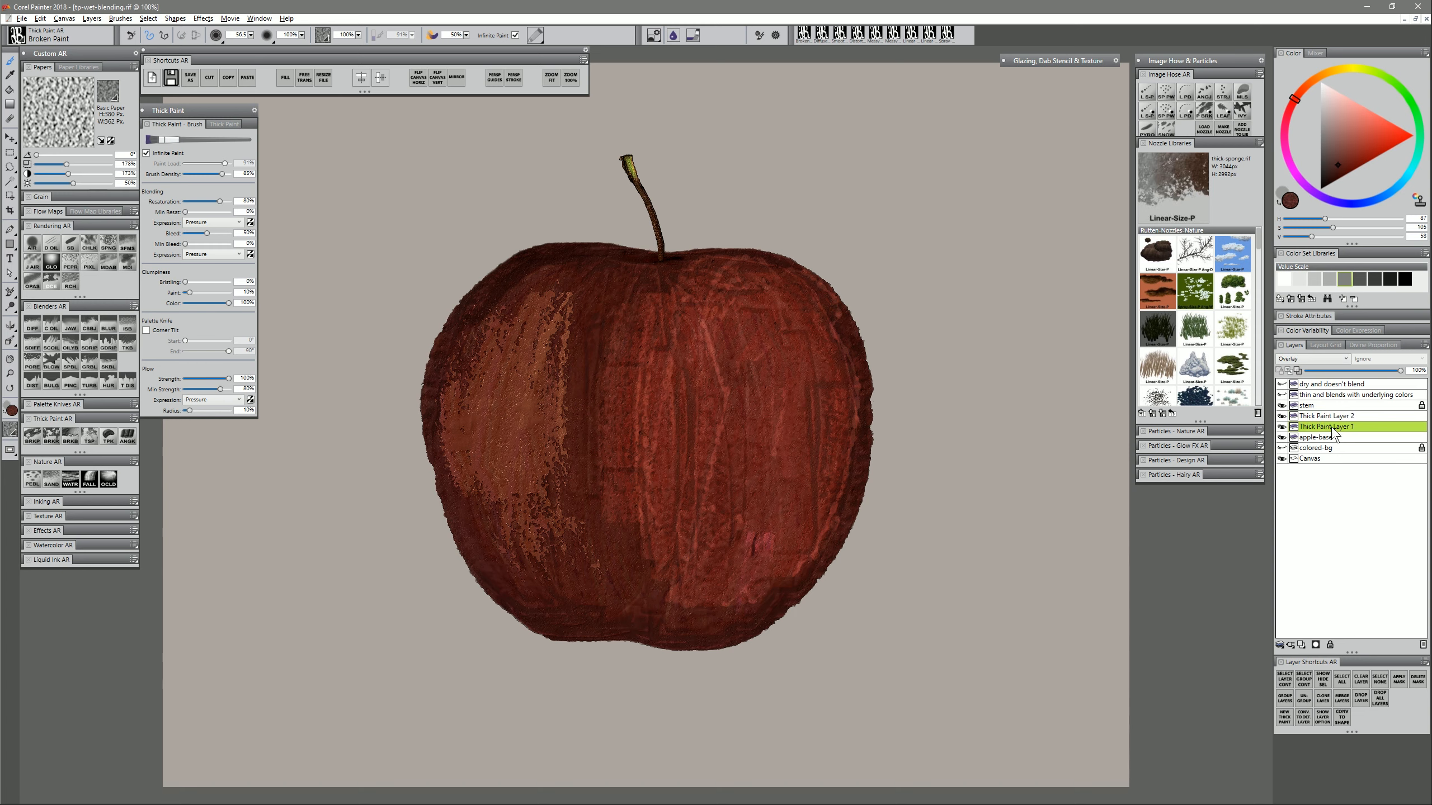
left_click(1282, 426)
left_click(1283, 427)
- Clear all the paint from Thick Paint Layer 2 and rename the layer screen
left_click(1308, 417)
key("ctrl+a")
key("BackSpace")
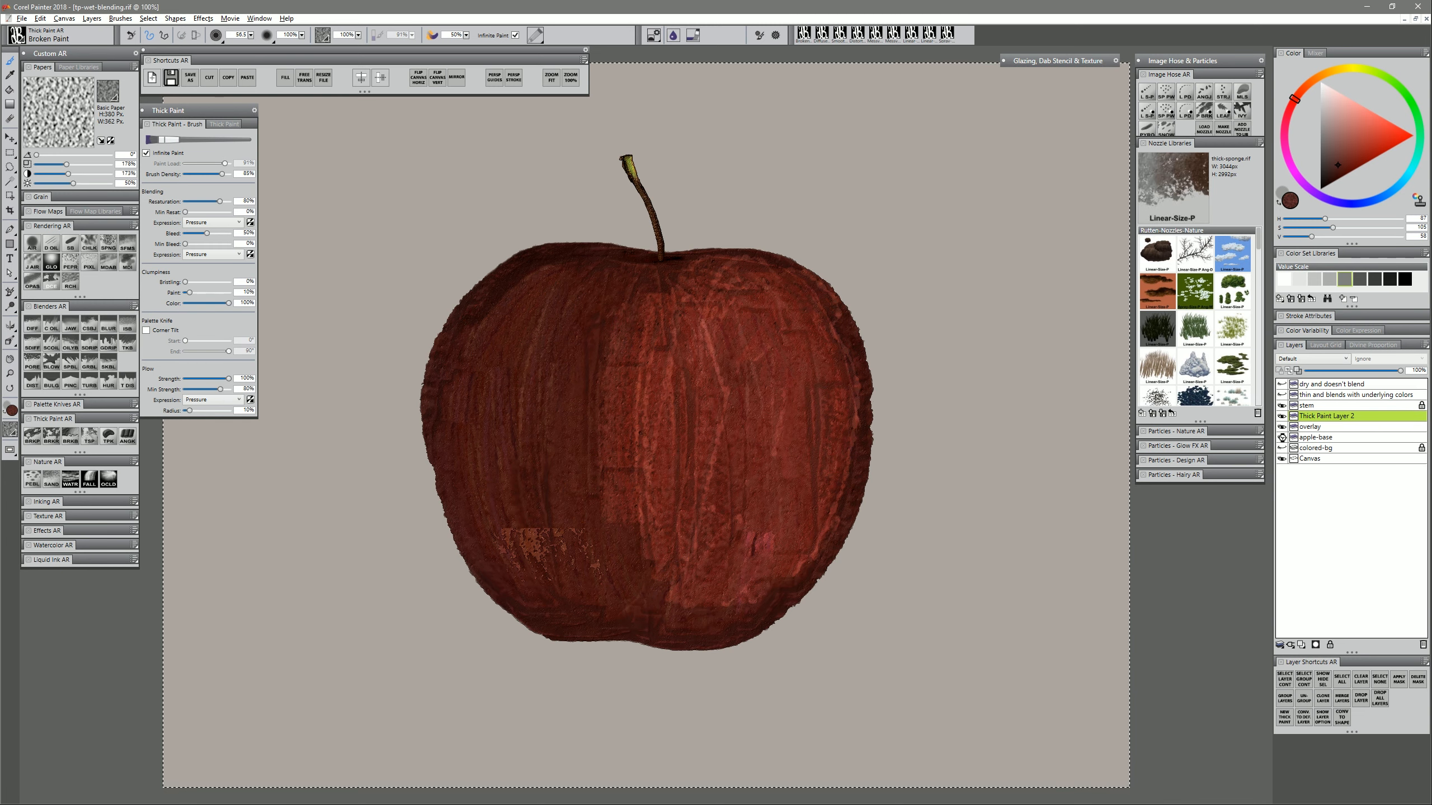
key("ctrl+d")
double_click(1329, 415)
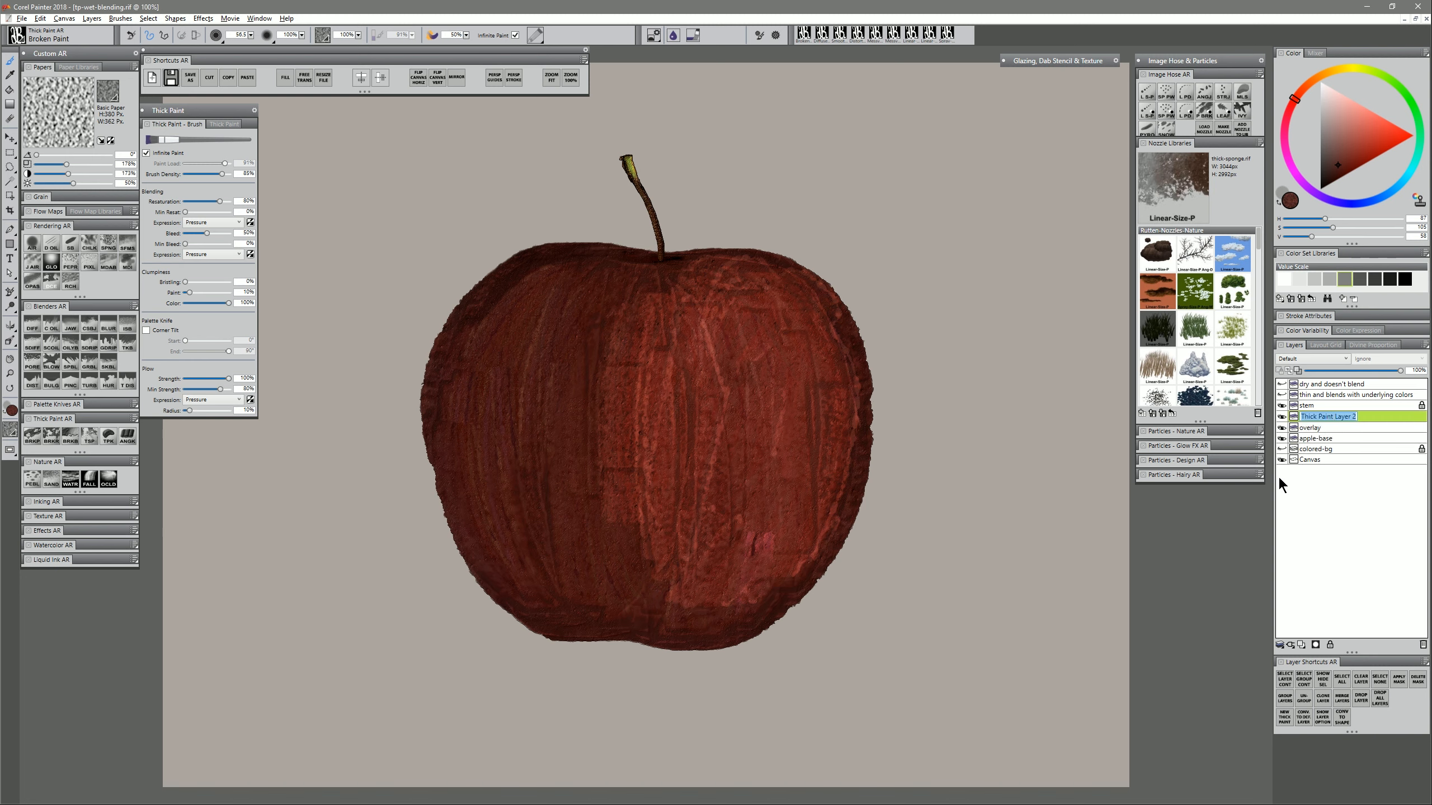
type("screen")
key("Return")
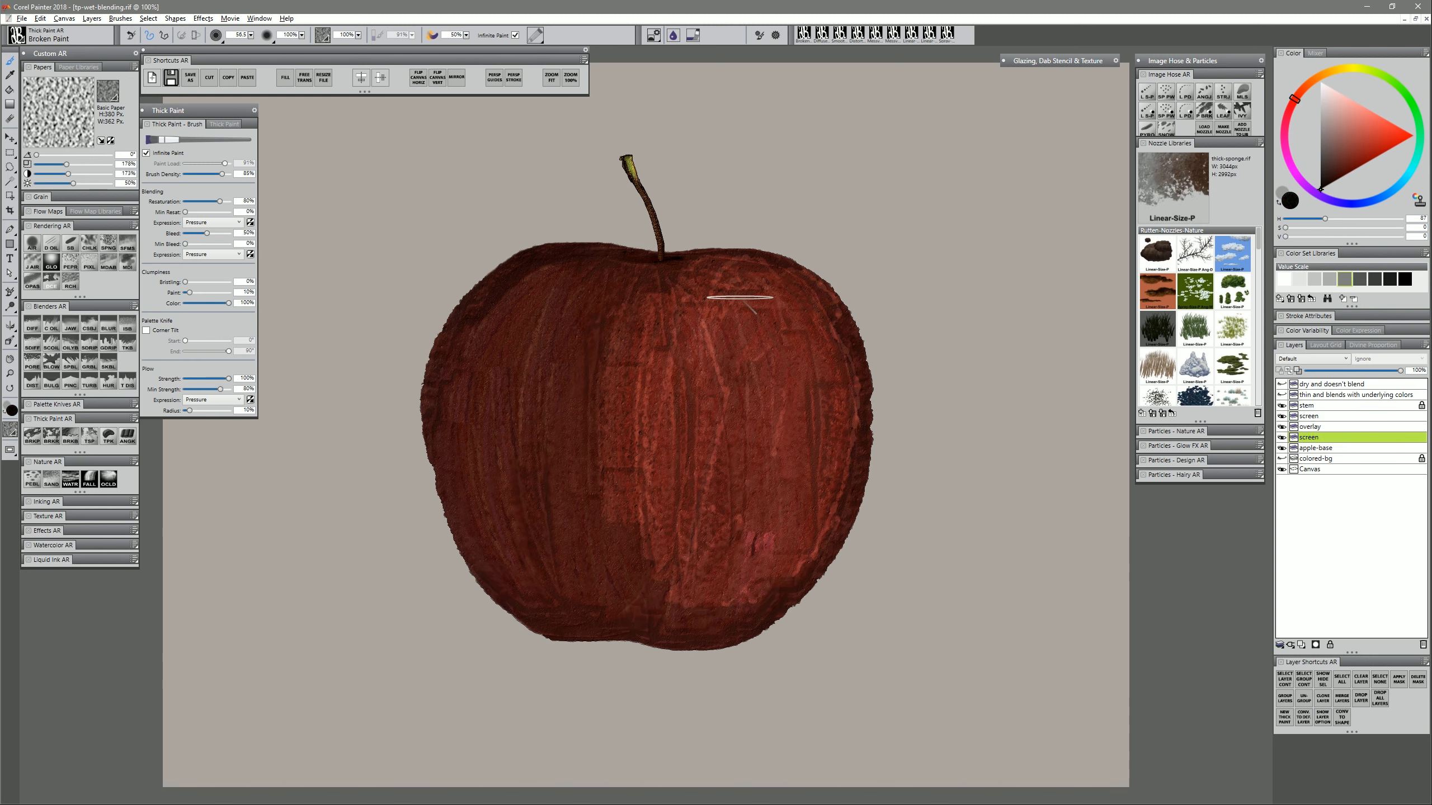
- Cover the whole apple in black on the screen layer below overlay and set its composite method to Screen
mouse_move(621, 257)
left_mouse_down()
mouse_move(623, 616)
mouse_move(589, 304)
mouse_move(528, 319)
mouse_move(451, 441)
mouse_move(527, 601)
mouse_move(639, 329)
mouse_move(815, 357)
mouse_move(862, 525)
left_mouse_up()
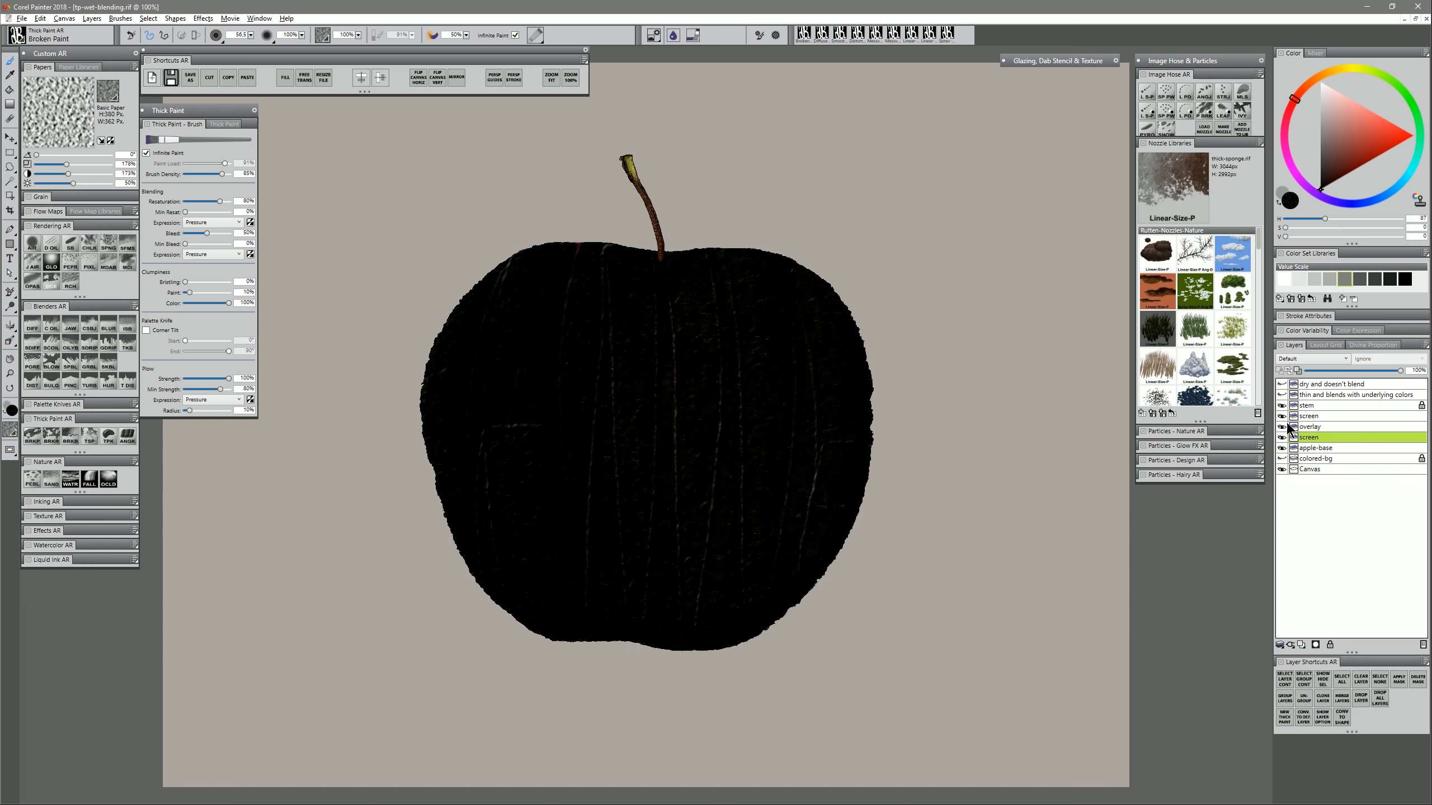
left_click(1302, 361)
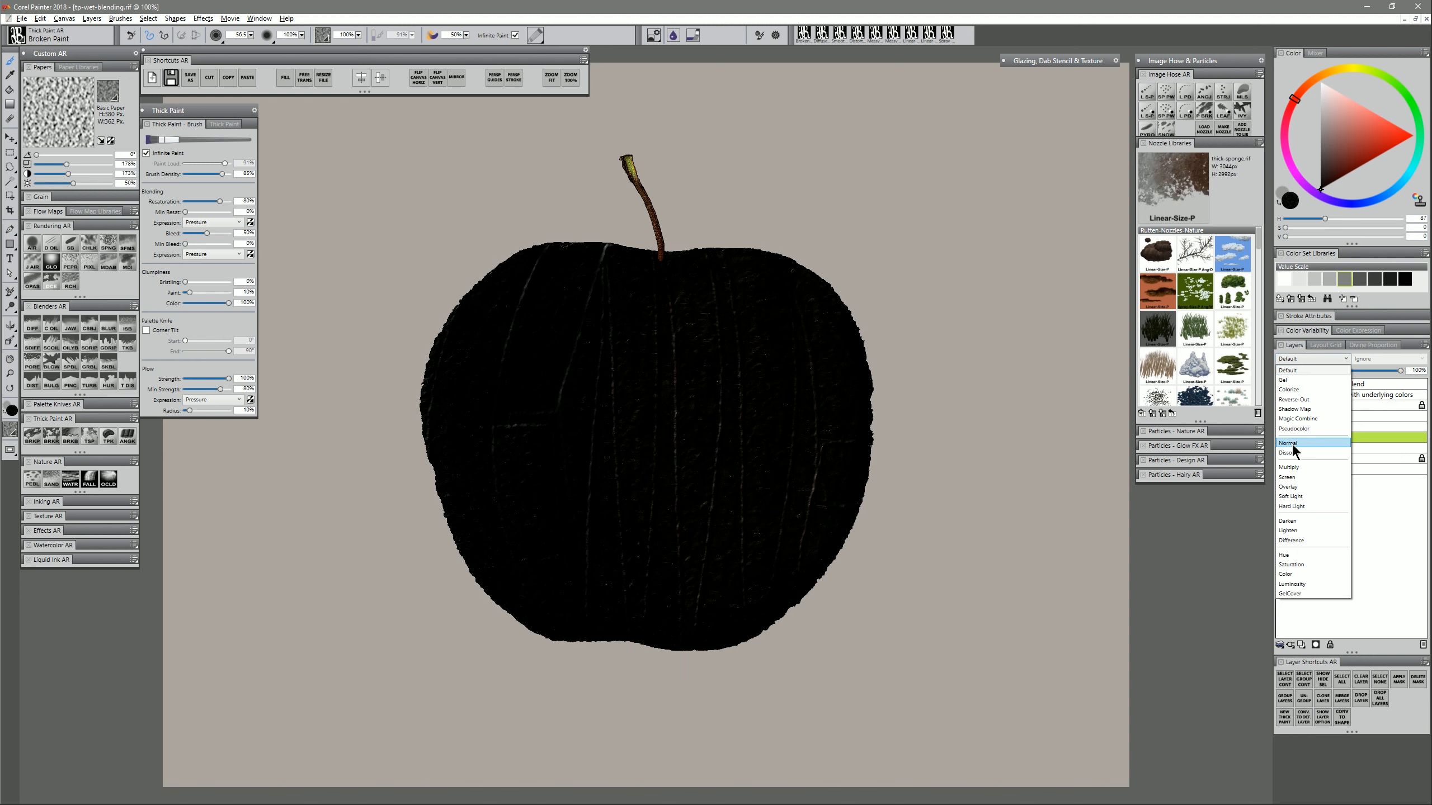
left_click(1296, 475)
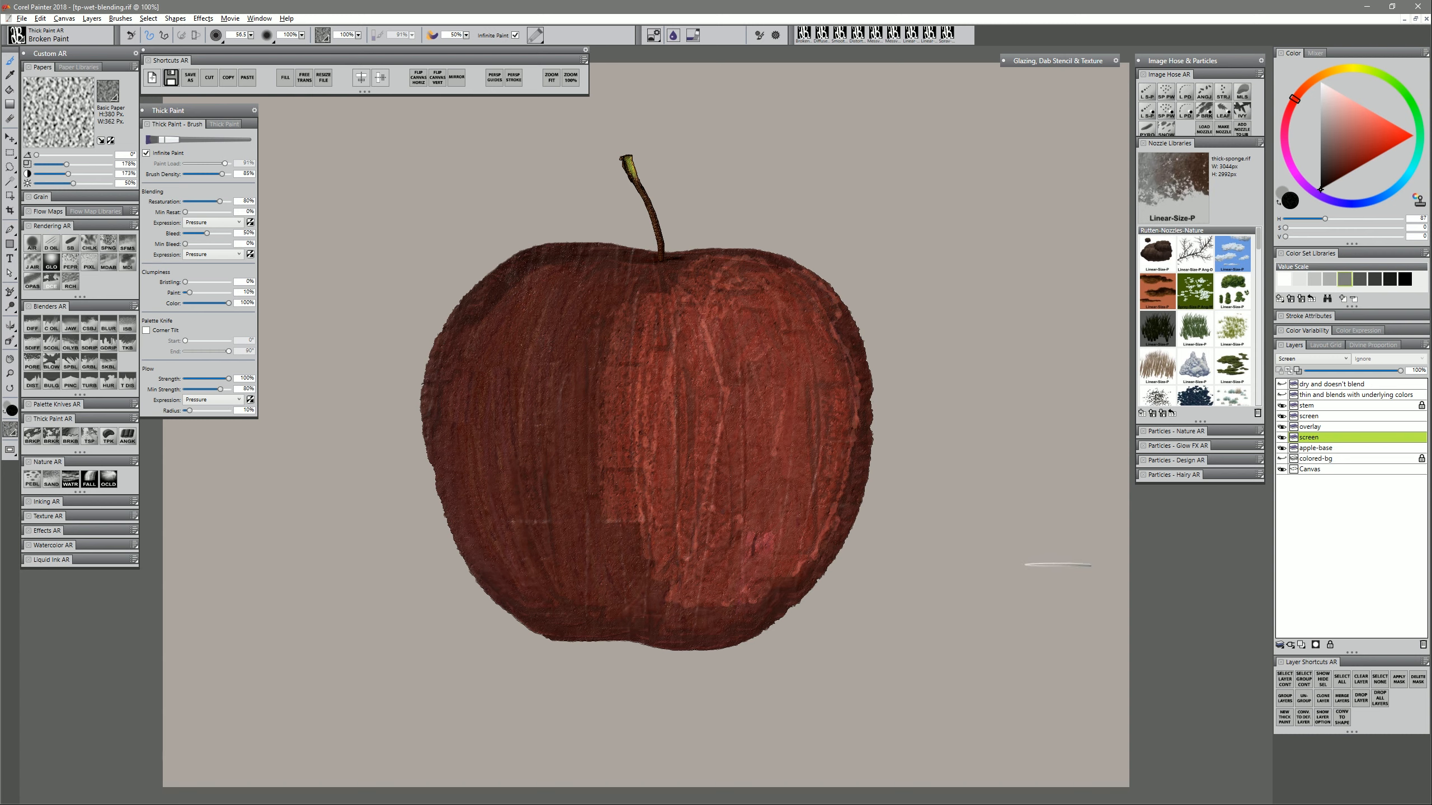
- Paint a light salmon highlight over the apple's left side on the Screen layer
left_click(1345, 102)
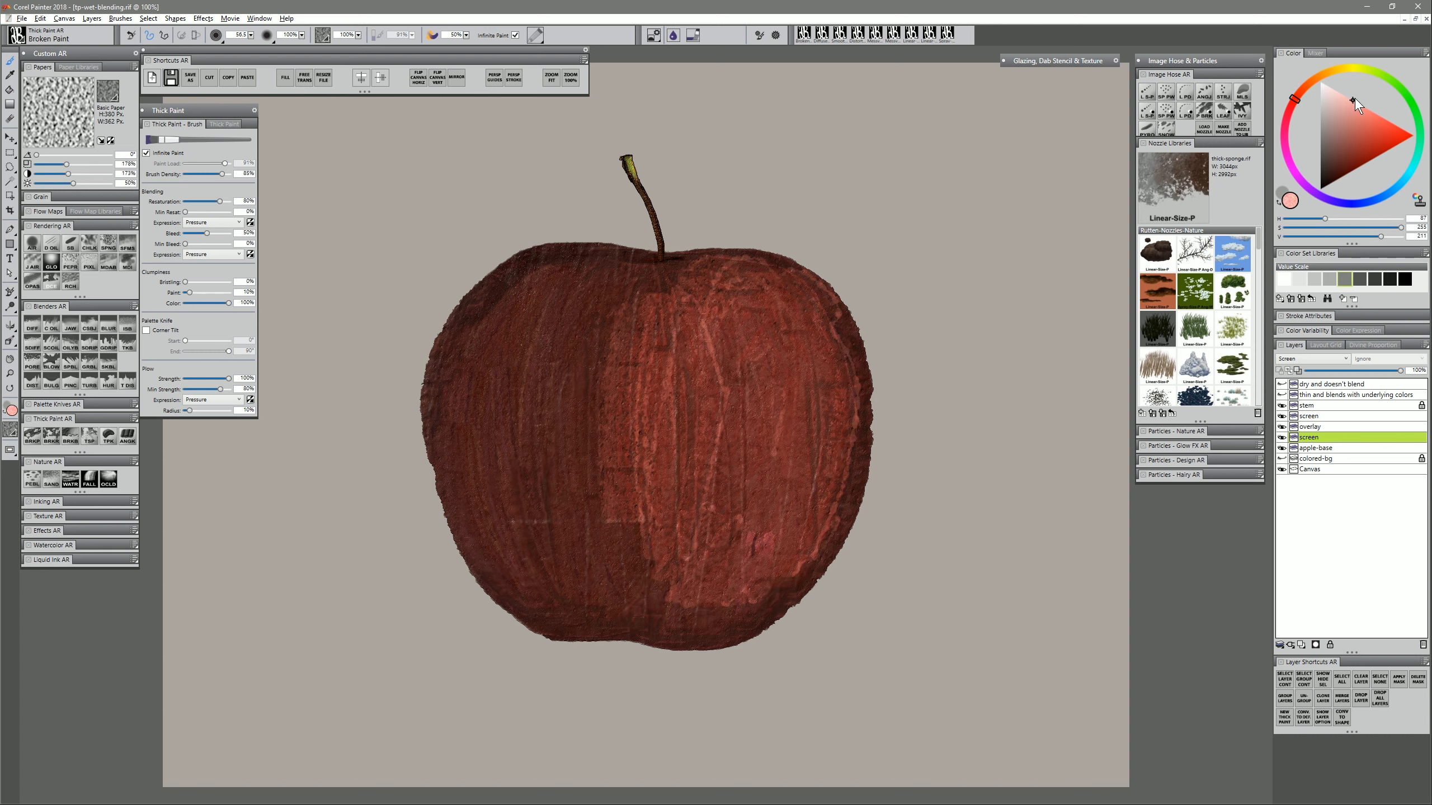
mouse_move(602, 355)
left_mouse_down()
mouse_move(525, 434)
mouse_move(510, 374)
mouse_move(546, 299)
mouse_move(541, 467)
mouse_move(529, 294)
mouse_move(506, 511)
mouse_move(569, 294)
mouse_move(502, 482)
mouse_move(591, 448)
mouse_move(463, 438)
mouse_move(569, 352)
mouse_move(540, 352)
mouse_move(564, 395)
mouse_move(507, 451)
mouse_move(523, 320)
mouse_move(560, 473)
mouse_move(570, 339)
mouse_move(507, 496)
mouse_move(596, 427)
mouse_move(553, 282)
mouse_move(525, 514)
mouse_move(551, 344)
mouse_move(549, 411)
mouse_move(524, 440)
mouse_move(545, 466)
left_mouse_up()
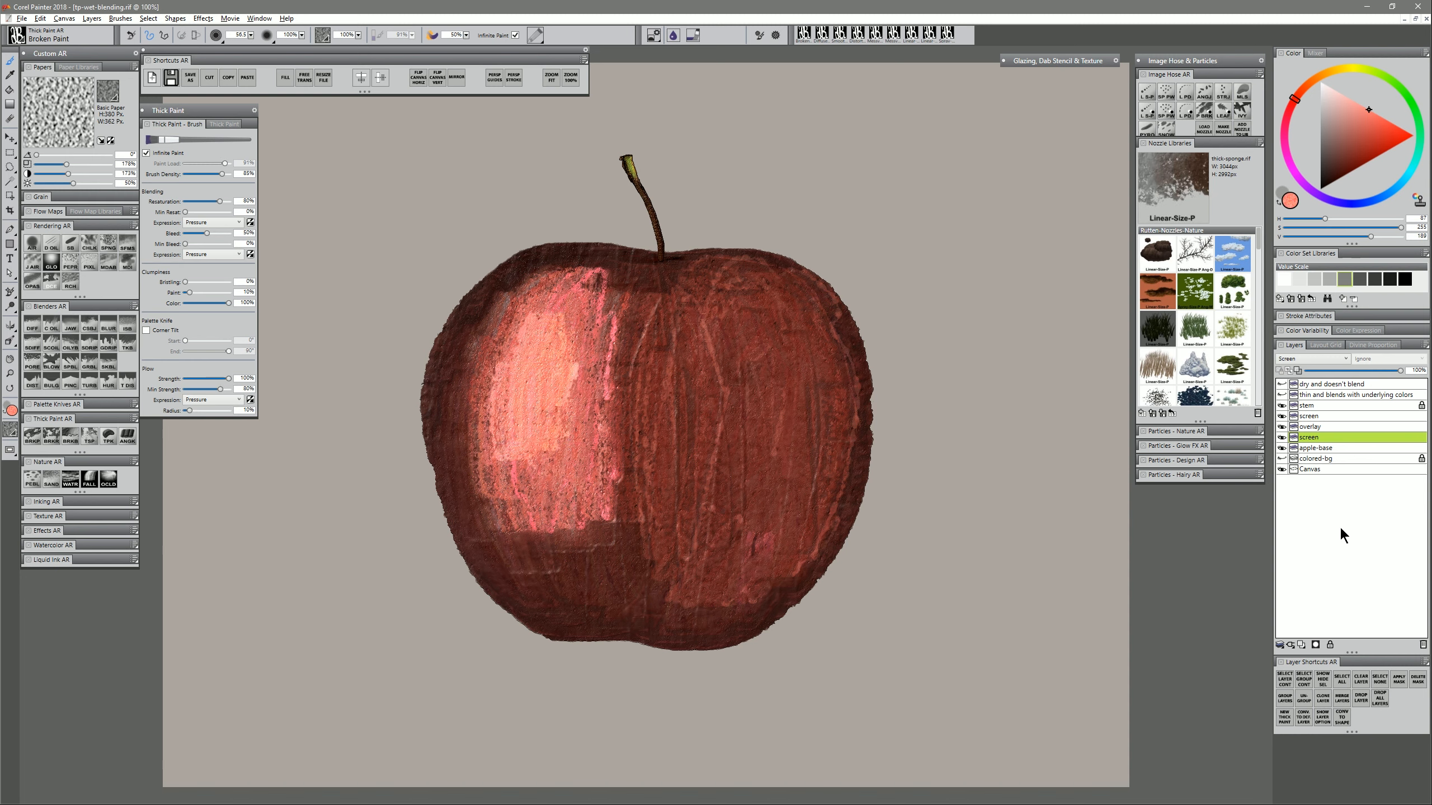
- Add a Thick Paint layer between the overlay and lower screen layers and rename it multiply
left_click(1287, 718)
mouse_move(677, 339)
left_mouse_down()
mouse_move(686, 439)
mouse_move(684, 326)
mouse_move(730, 414)
mouse_move(751, 373)
mouse_move(764, 420)
mouse_move(722, 411)
mouse_move(684, 433)
mouse_move(672, 395)
mouse_move(686, 380)
mouse_move(717, 488)
mouse_move(763, 420)
mouse_move(728, 327)
mouse_move(785, 348)
left_mouse_up()
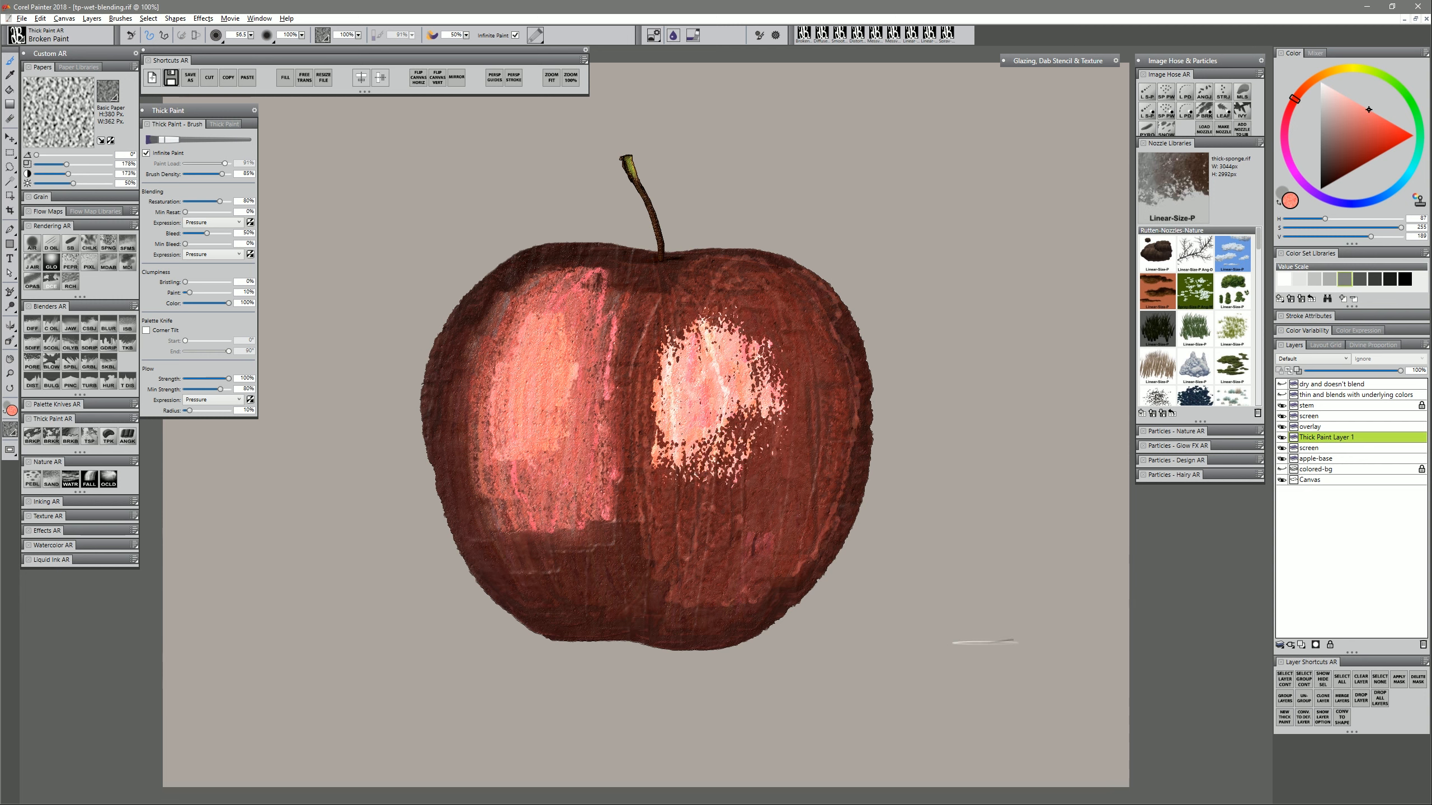
key("ctrl+z")
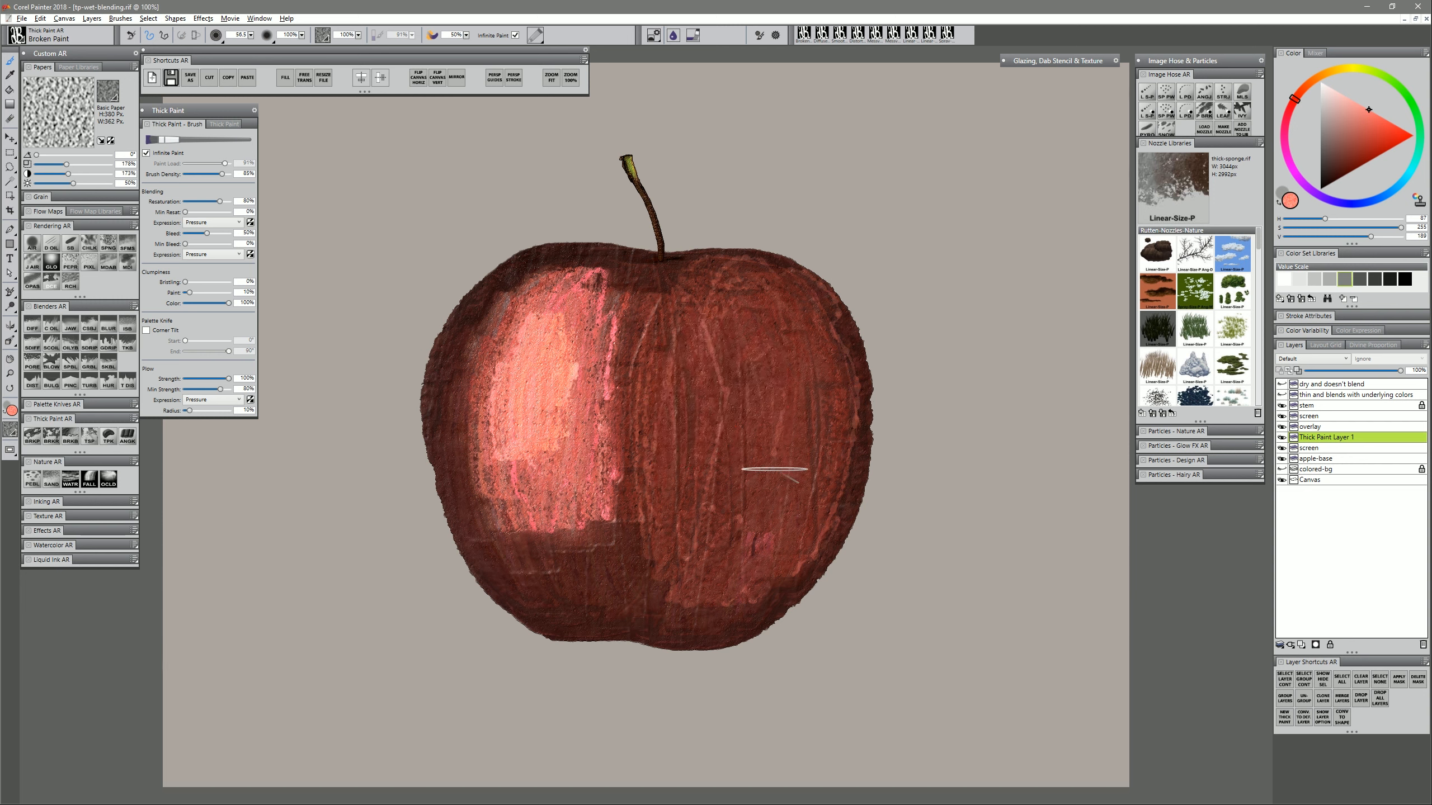
double_click(1323, 437)
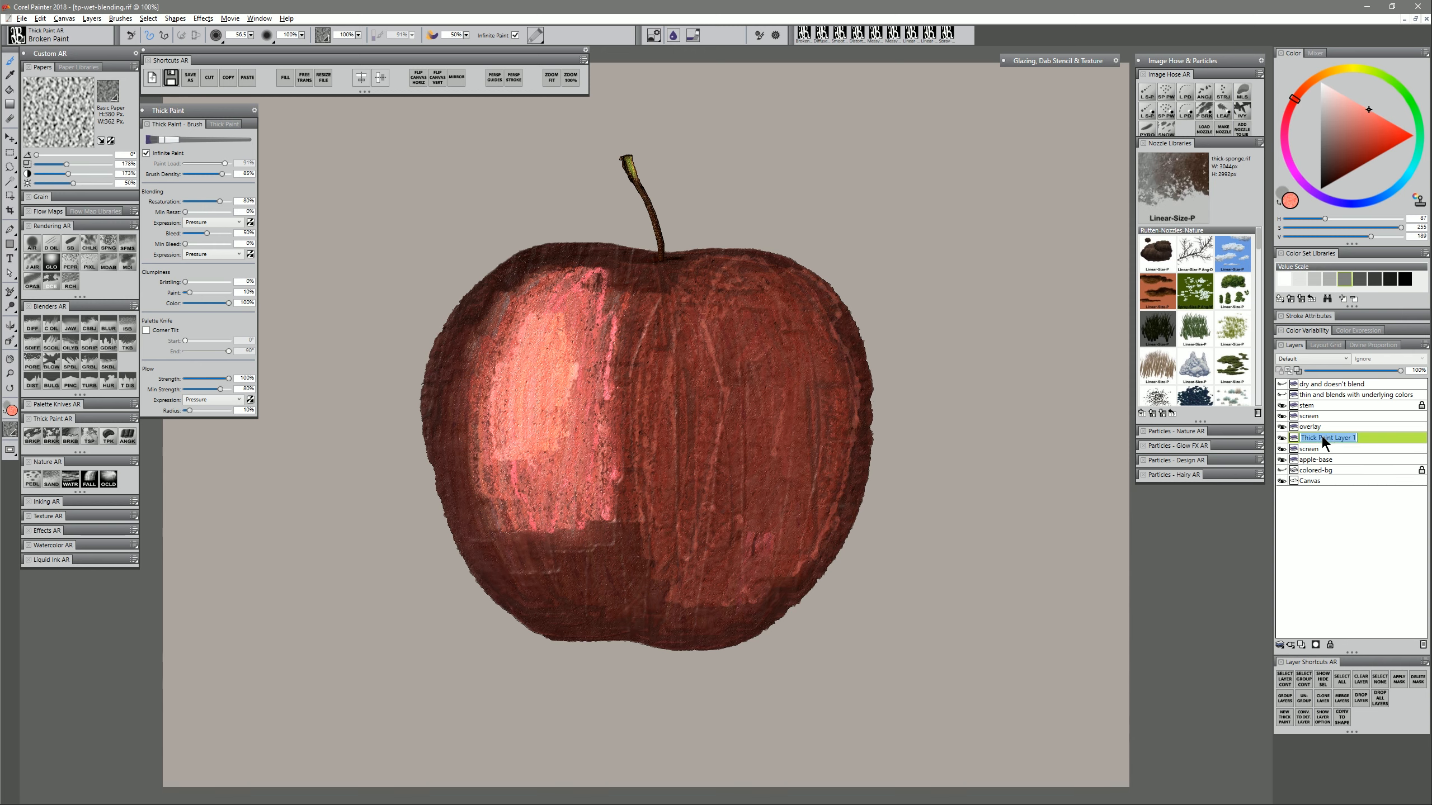
type("multiply")
key("Return")
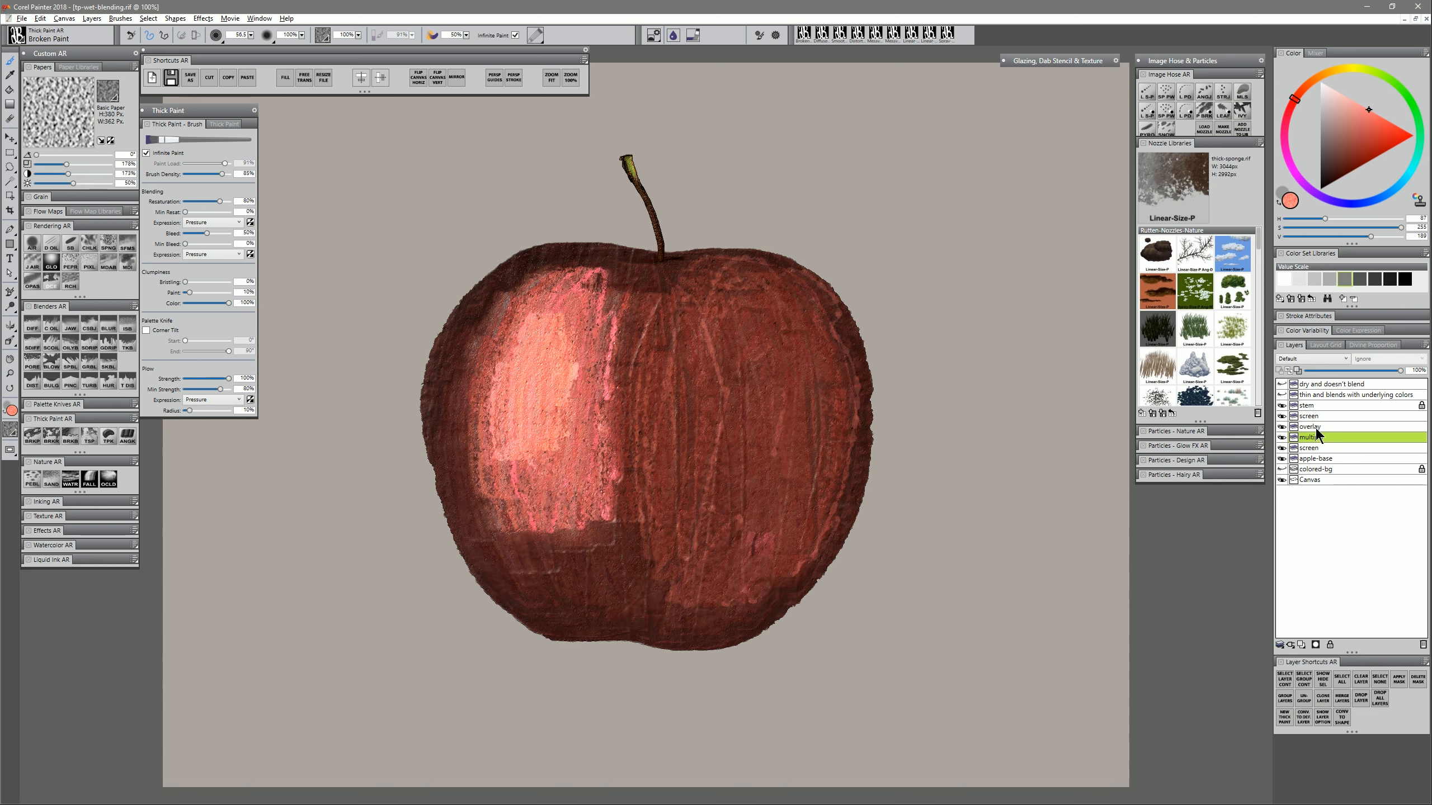
- Cover the whole apple with white paint strokes on the multiply layer
left_click(1320, 83)
left_click(1326, 99)
mouse_move(634, 265)
left_mouse_down()
mouse_move(632, 582)
mouse_move(588, 338)
mouse_move(547, 285)
left_mouse_up()
left_click_drag(512, 254, 435, 478)
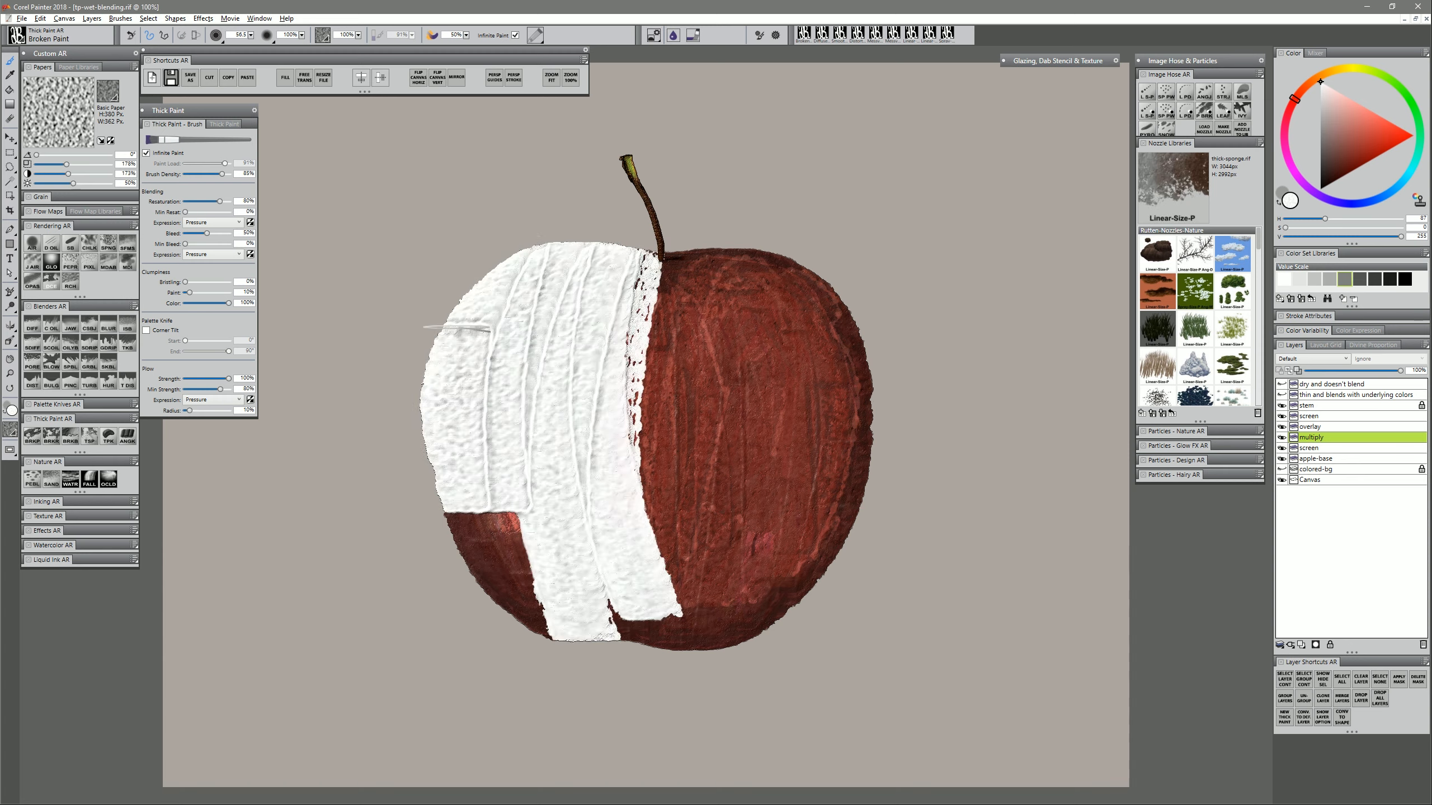
left_click_drag(458, 326, 533, 641)
left_click_drag(510, 457, 558, 634)
left_click_drag(649, 254, 654, 637)
left_click_drag(705, 254, 741, 463)
left_click_drag(761, 259, 721, 640)
left_click_drag(829, 293, 798, 578)
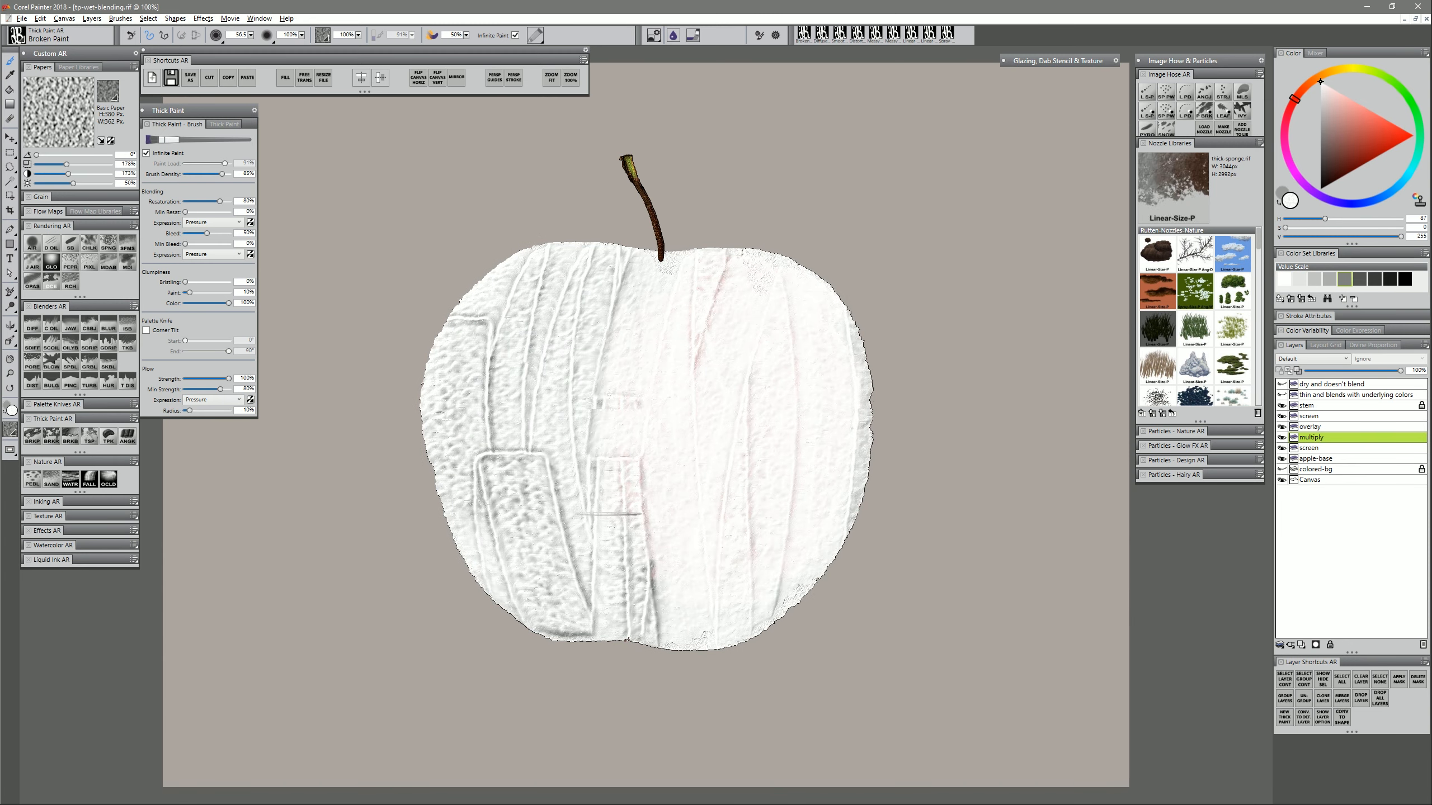
- Set the multiply layer's composite method to Multiply and paint a dark blue shadow over the apple's right side
left_click(1312, 358)
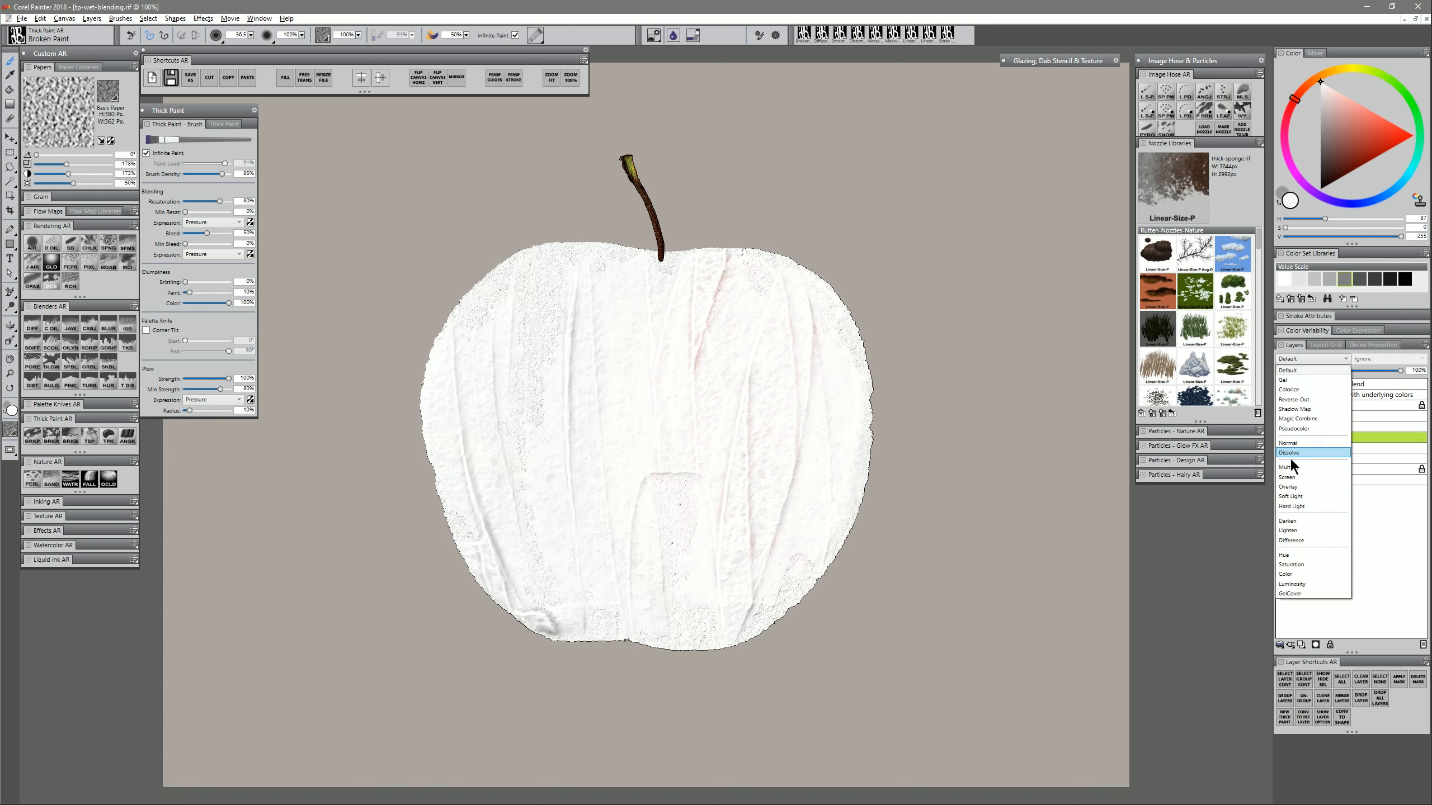
left_click(1291, 466)
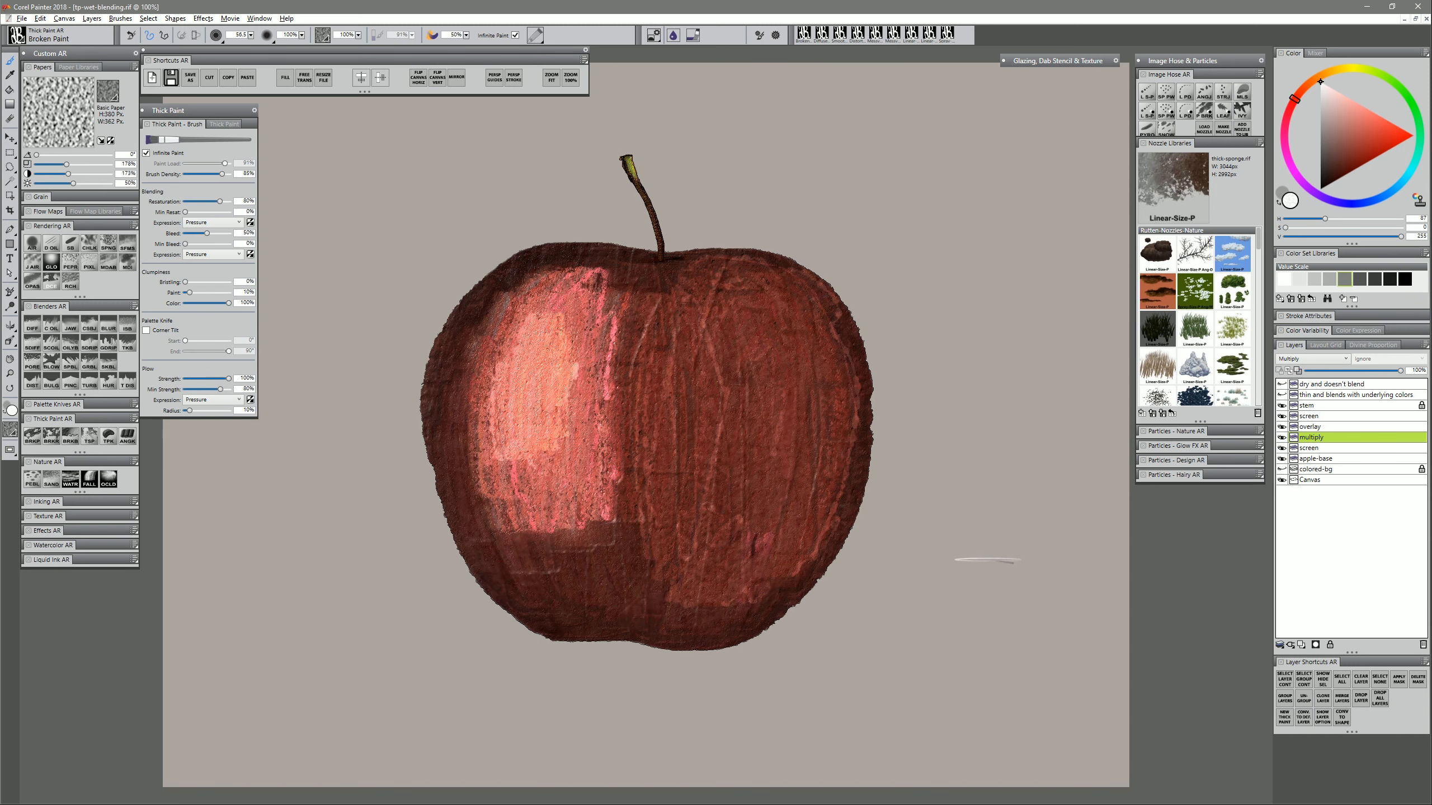
left_click(1336, 178)
left_click(1337, 202)
left_click(1354, 160)
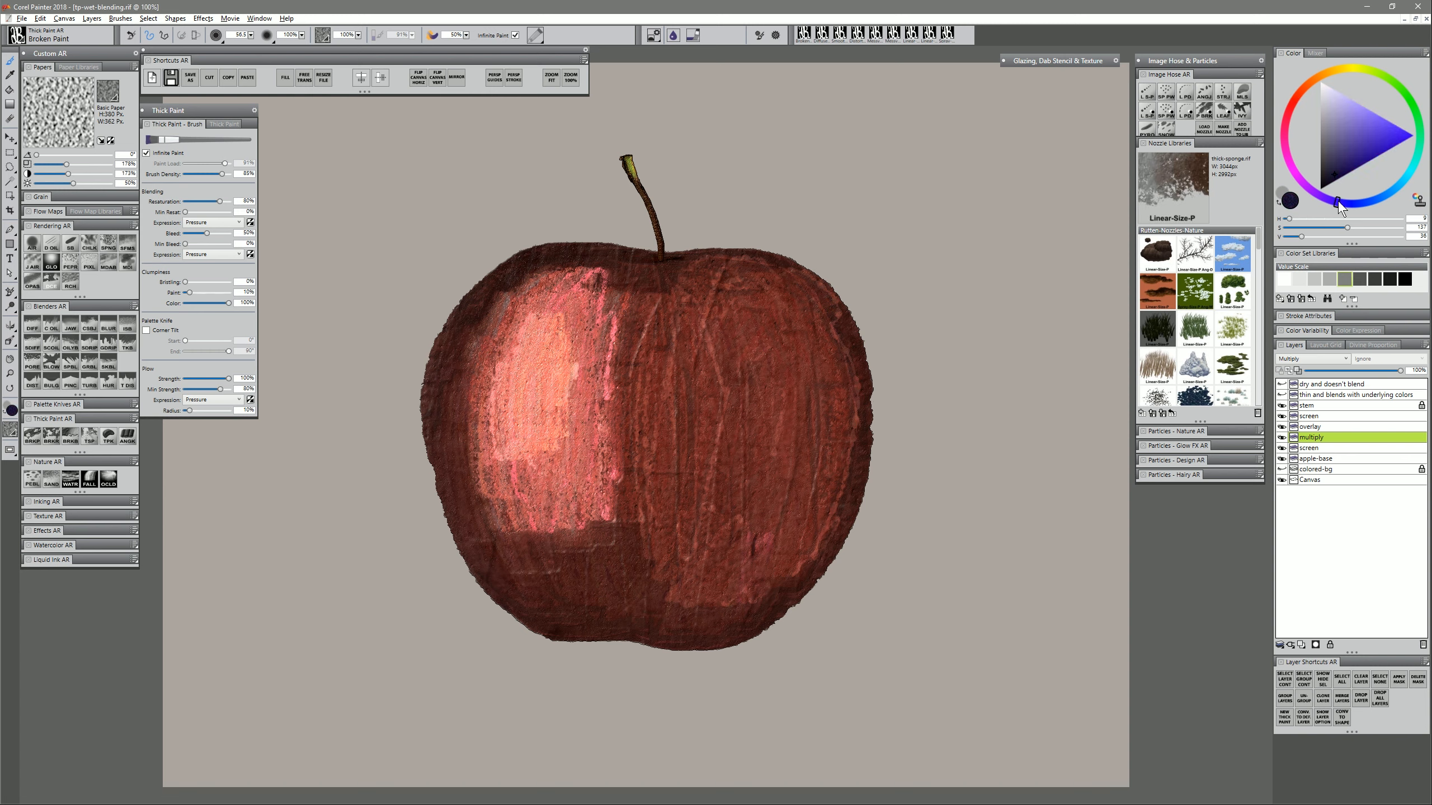
mouse_move(812, 285)
left_mouse_down()
mouse_move(804, 506)
mouse_move(784, 525)
mouse_move(791, 332)
mouse_move(792, 458)
mouse_move(771, 461)
mouse_move(708, 350)
mouse_move(733, 270)
mouse_move(727, 498)
mouse_move(789, 548)
mouse_move(732, 479)
mouse_move(729, 608)
mouse_move(697, 502)
mouse_move(723, 294)
left_mouse_up()
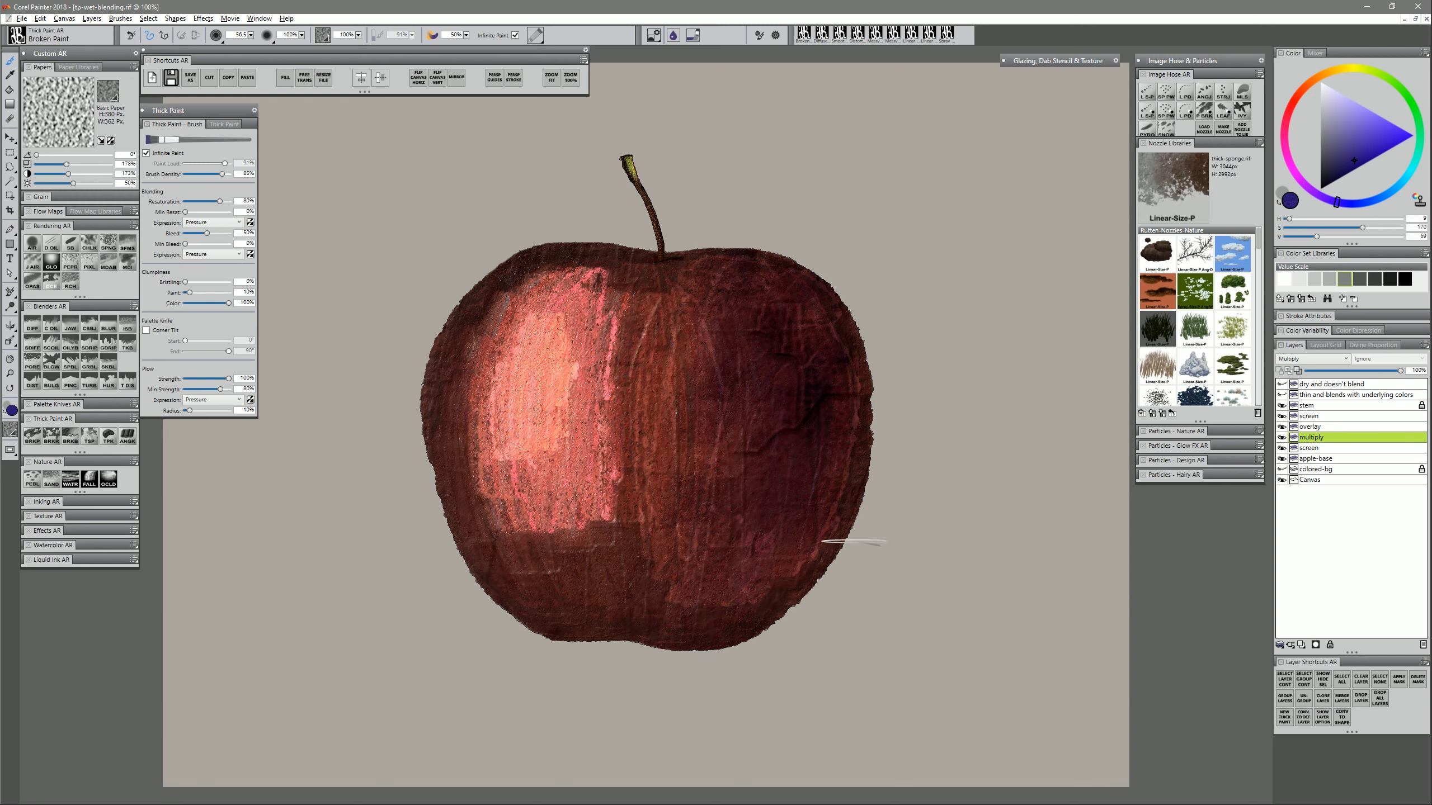
- Try dark blue strokes on a new Thick Paint layer above the multiply layer, and delete that layer
left_click(1285, 718)
mouse_move(742, 327)
left_mouse_down()
mouse_move(752, 452)
mouse_move(758, 371)
mouse_move(792, 445)
mouse_move(778, 336)
mouse_move(740, 467)
mouse_move(774, 401)
mouse_move(751, 296)
mouse_move(727, 429)
mouse_move(776, 474)
mouse_move(818, 354)
mouse_move(765, 348)
mouse_move(769, 487)
mouse_move(708, 412)
mouse_move(718, 364)
mouse_move(700, 522)
left_mouse_up()
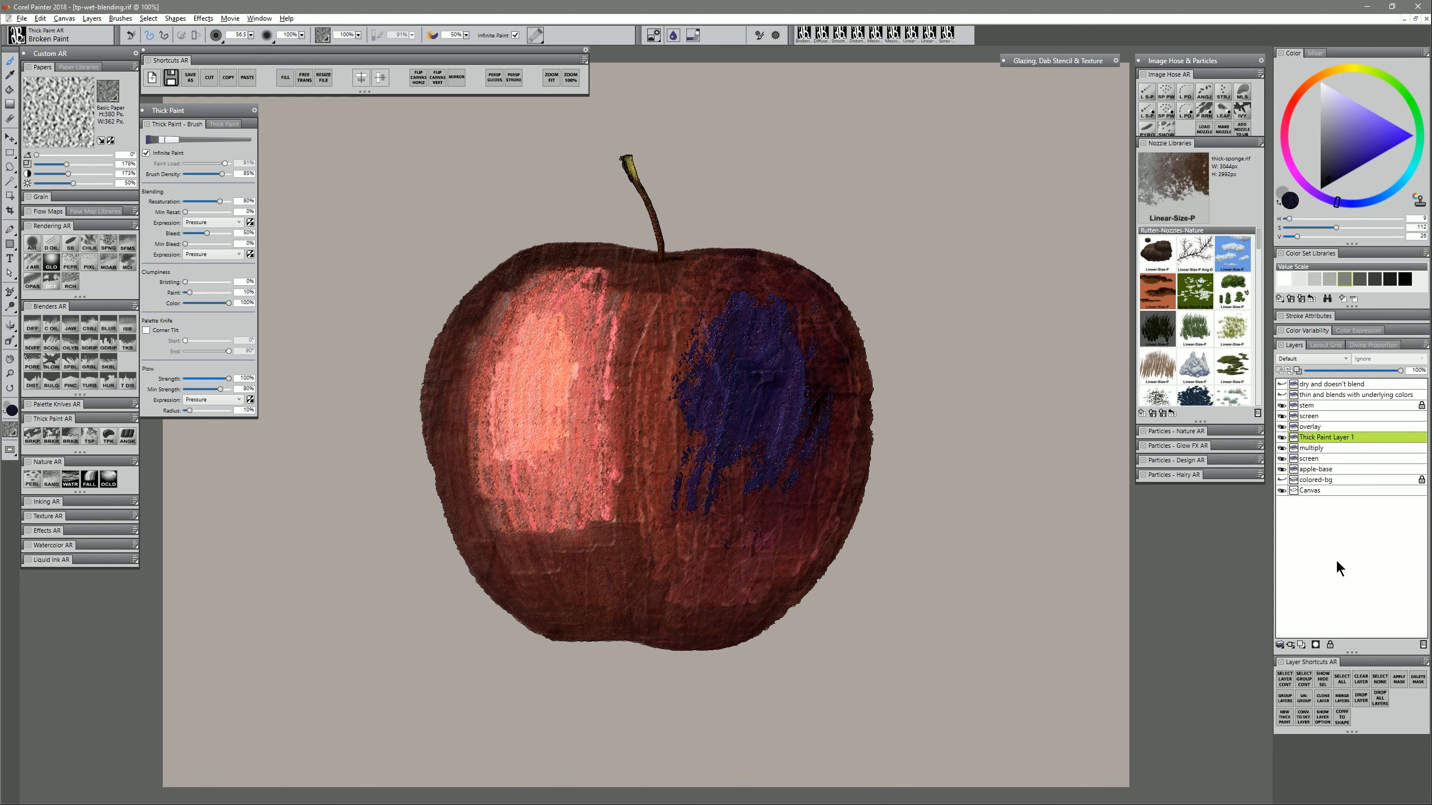
left_click(1423, 645)
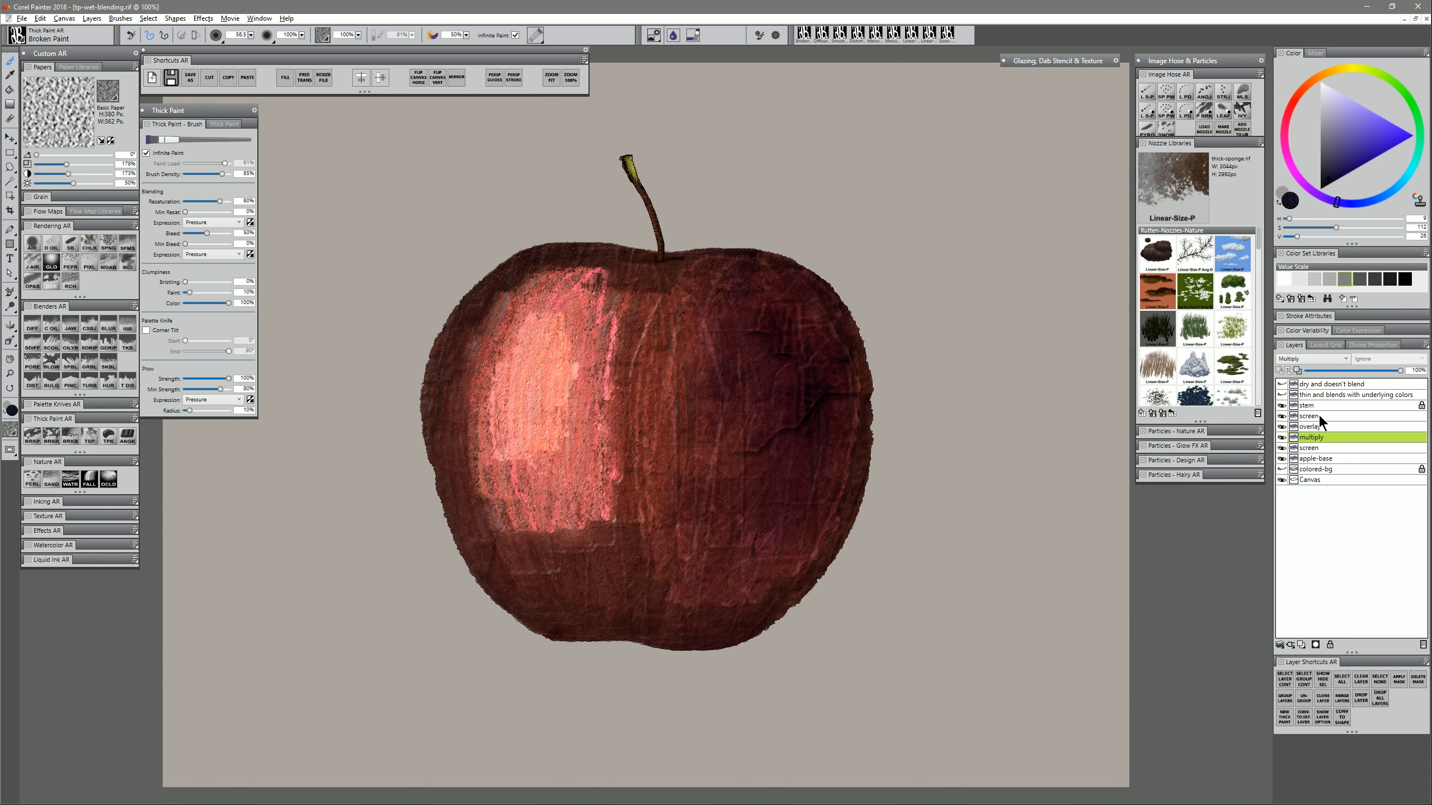
- Try collapsing only the upper screen, overlay and multiply layers together, and undo the collapse
left_click(1319, 415)
left_click(1323, 437, "shift")
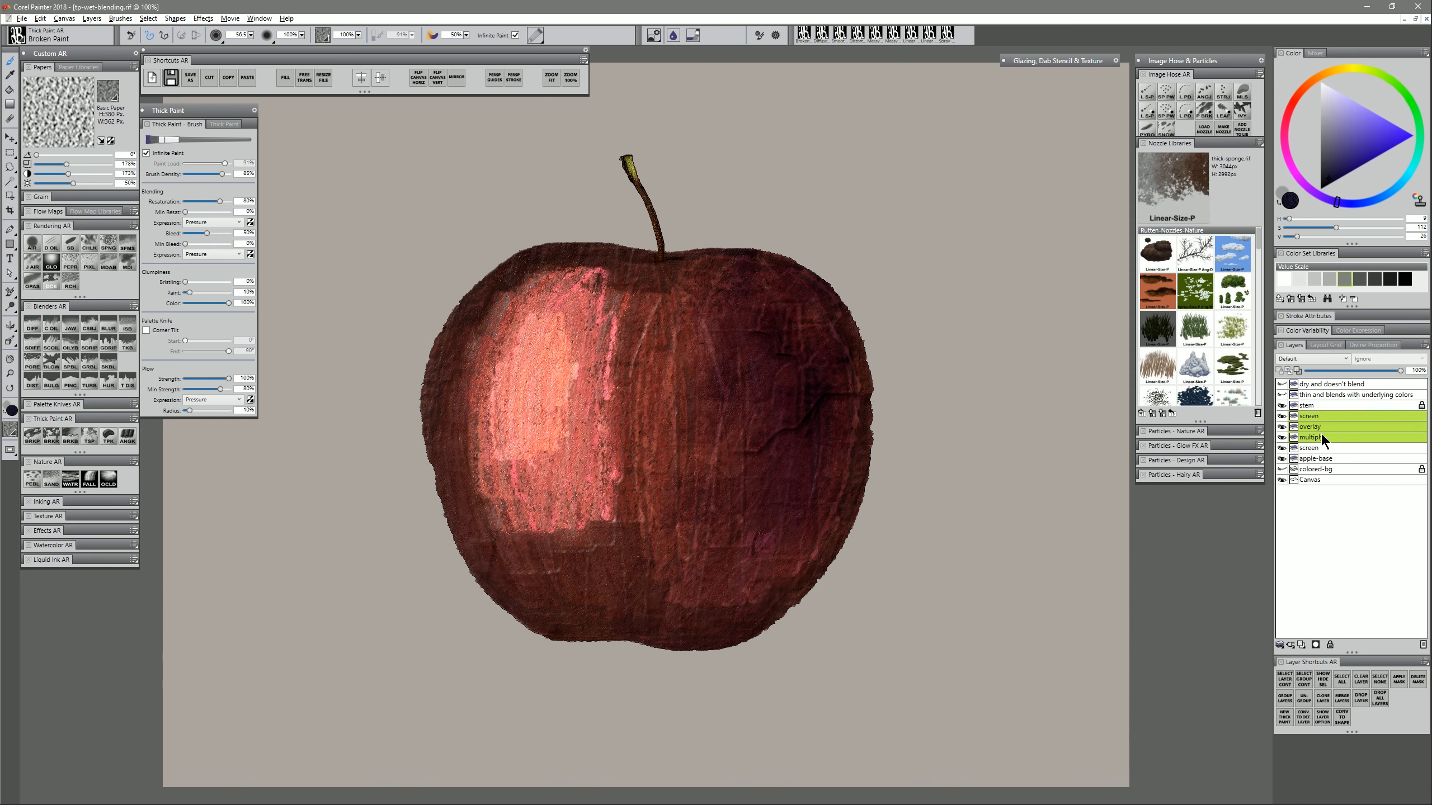
key("ctrl+e")
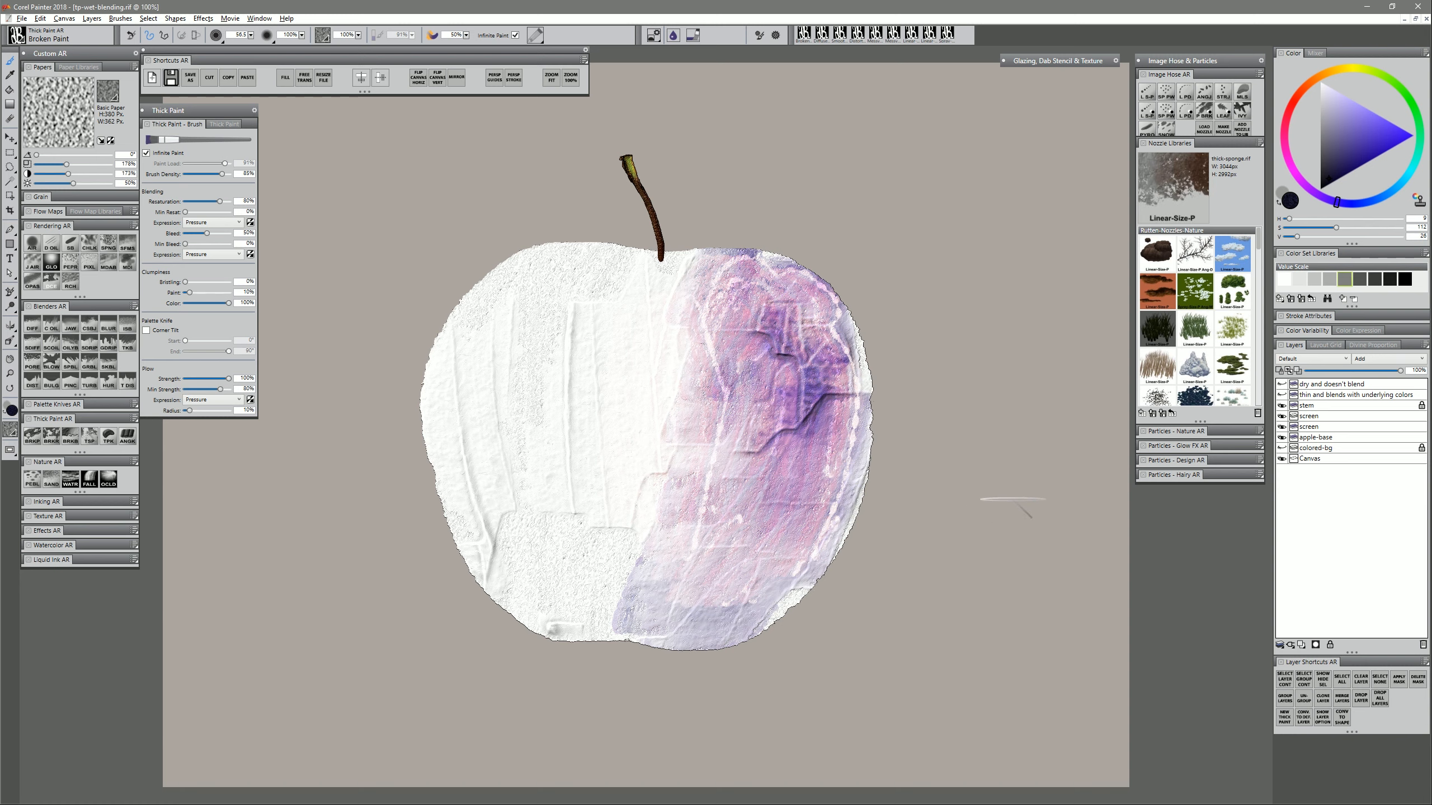
key("ctrl+z")
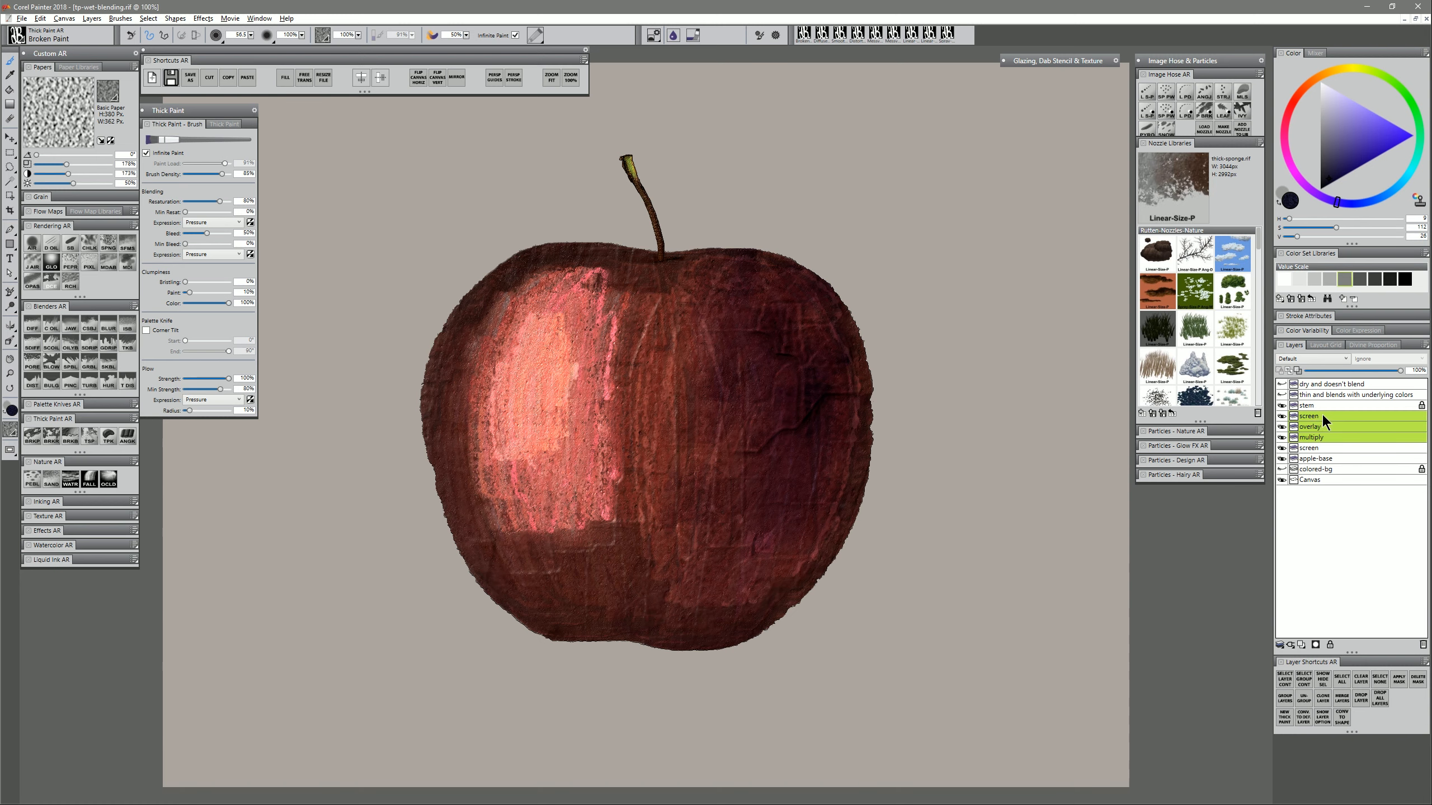
- Collapse all the apple layers, from the upper screen layer down through apple-base, into a single layer
left_click(1322, 414)
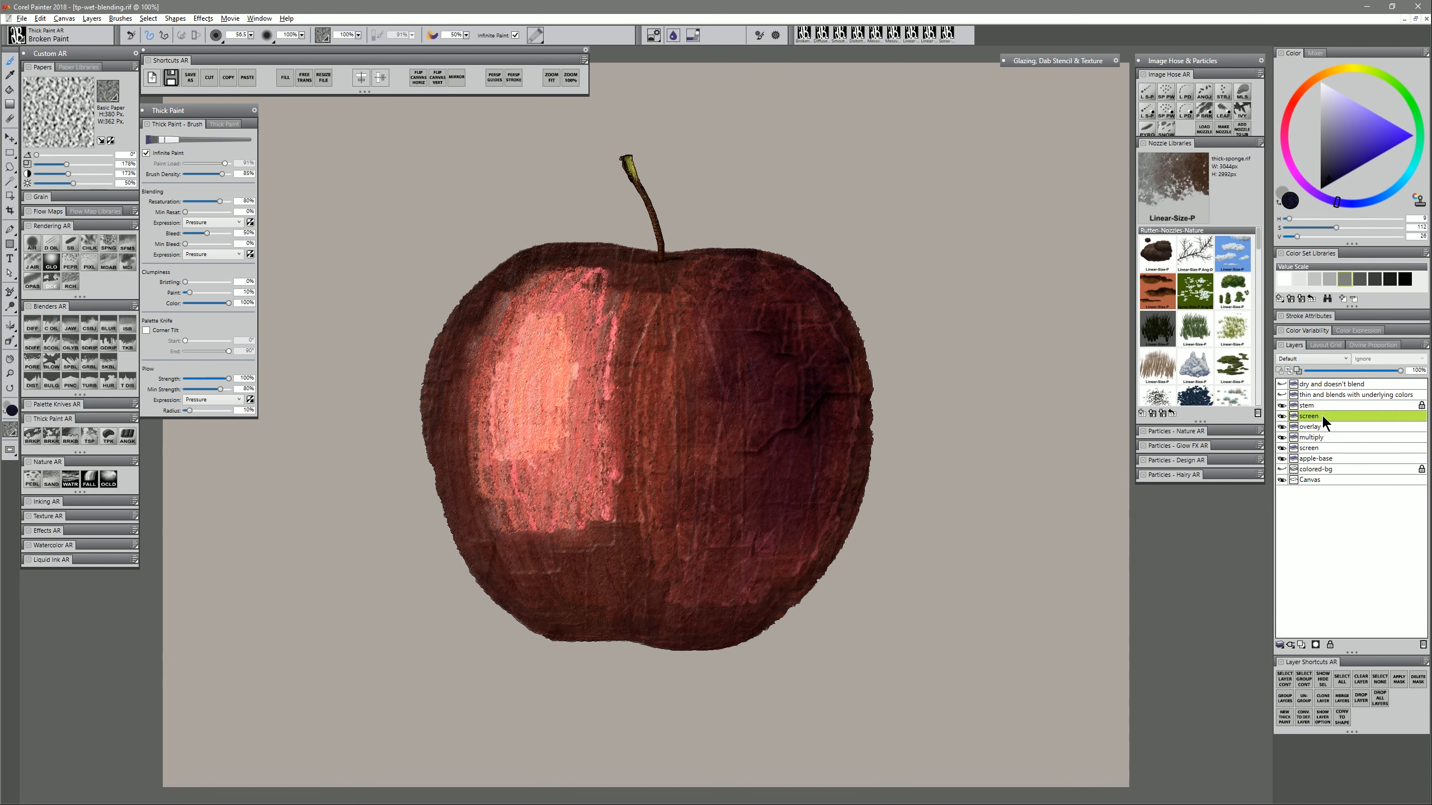
left_click(1321, 459, "shift")
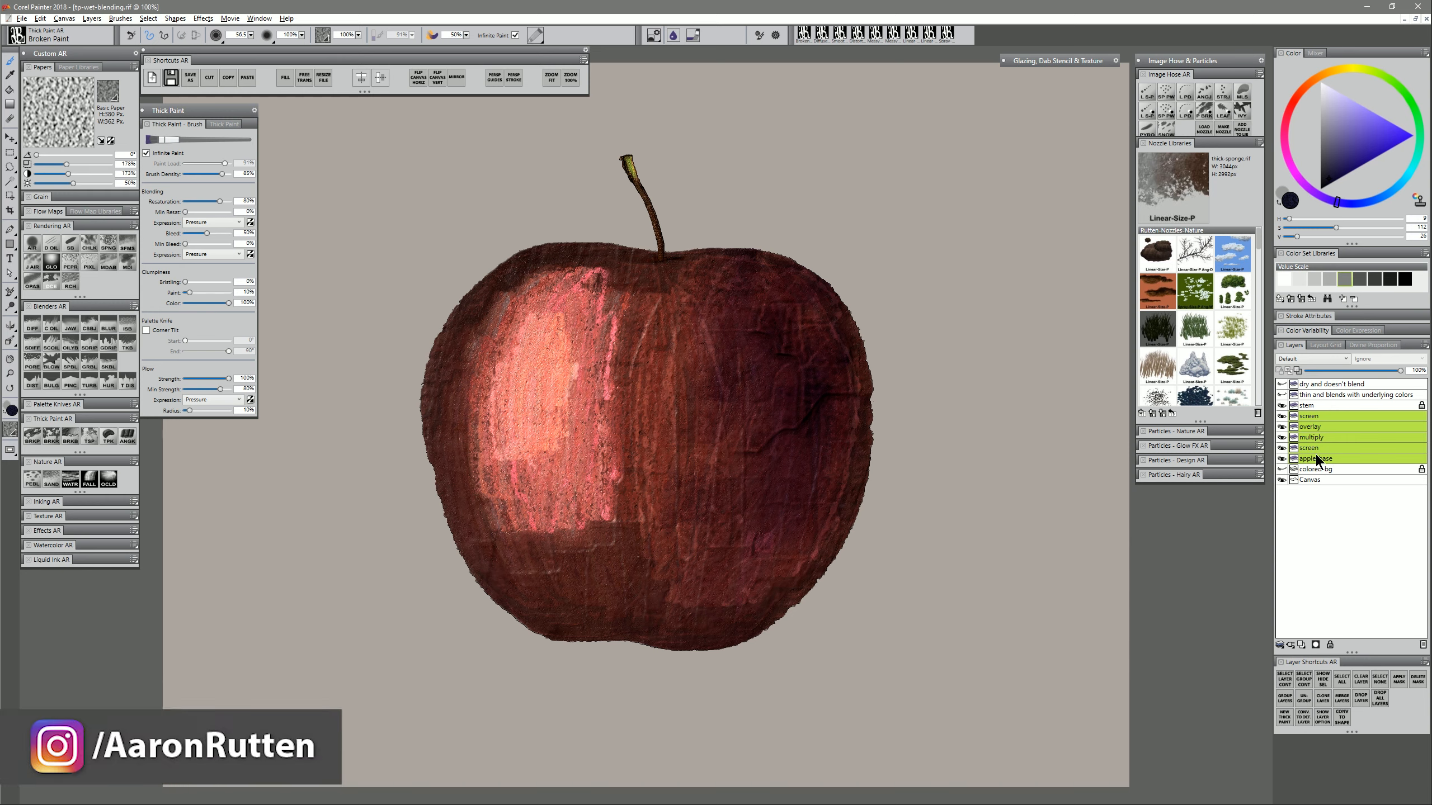
key("ctrl+e")
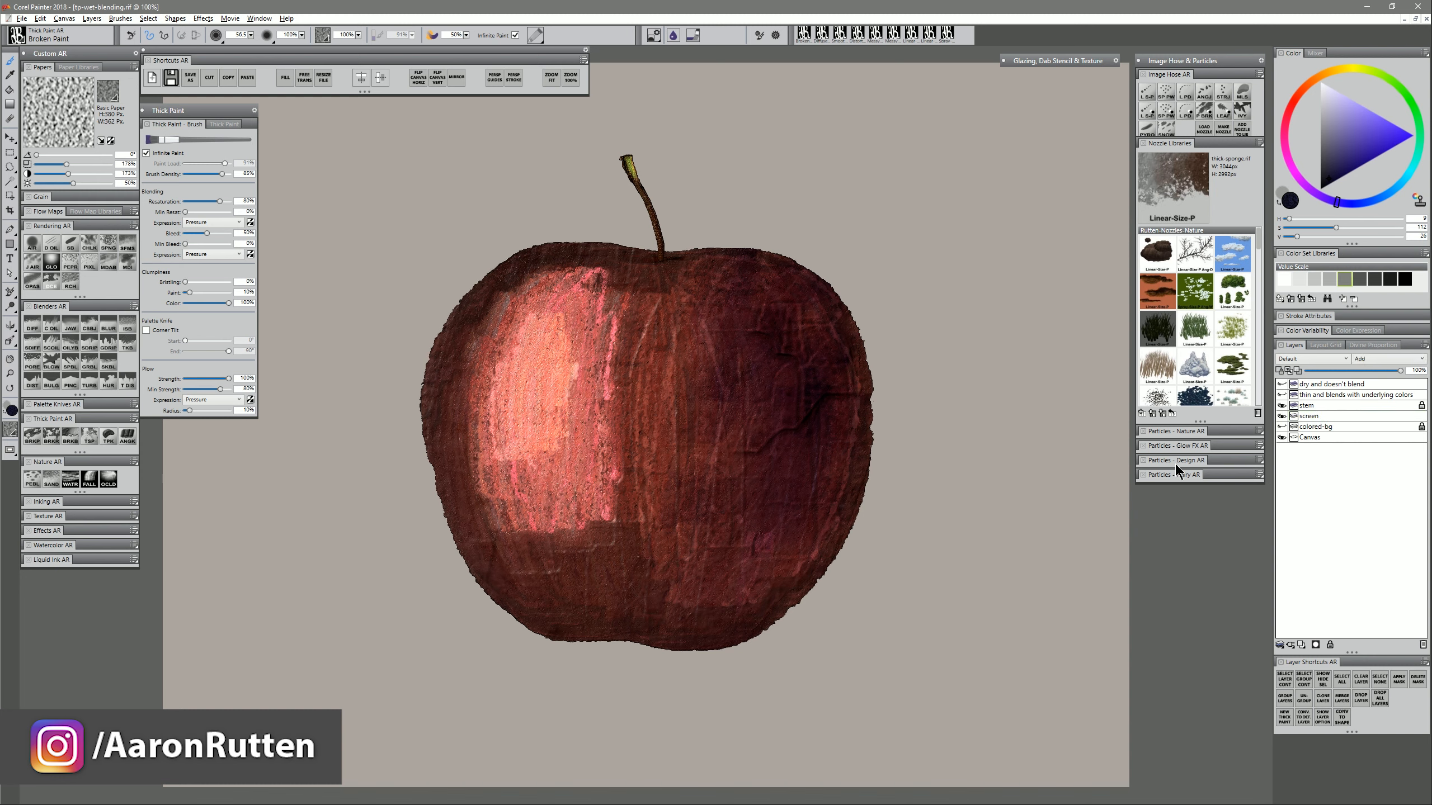